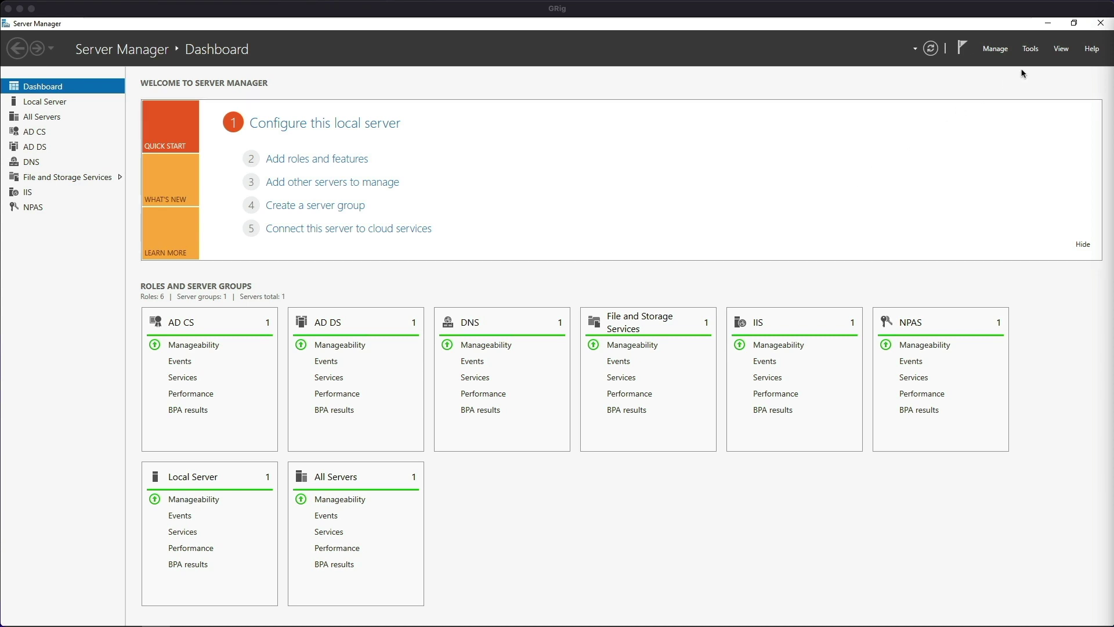
Step: Launch the Certification Authority console maximized and expand mbtech-WS-LAB-ROOTCA
{"action": "left_click", "coordinate": [1031, 48]}
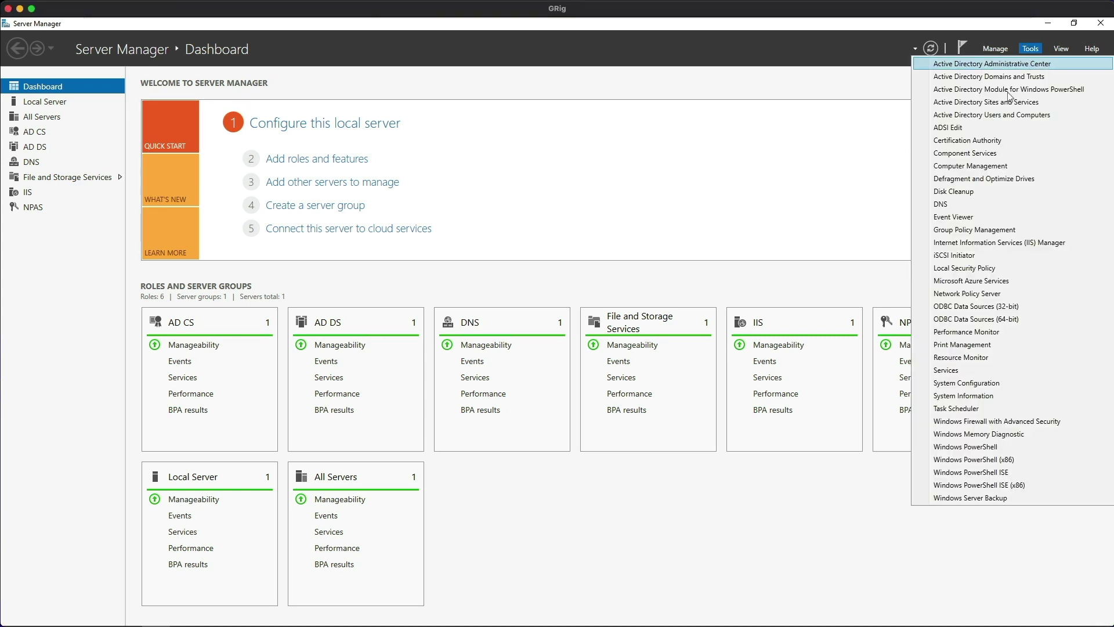
{"action": "left_click", "coordinate": [967, 141]}
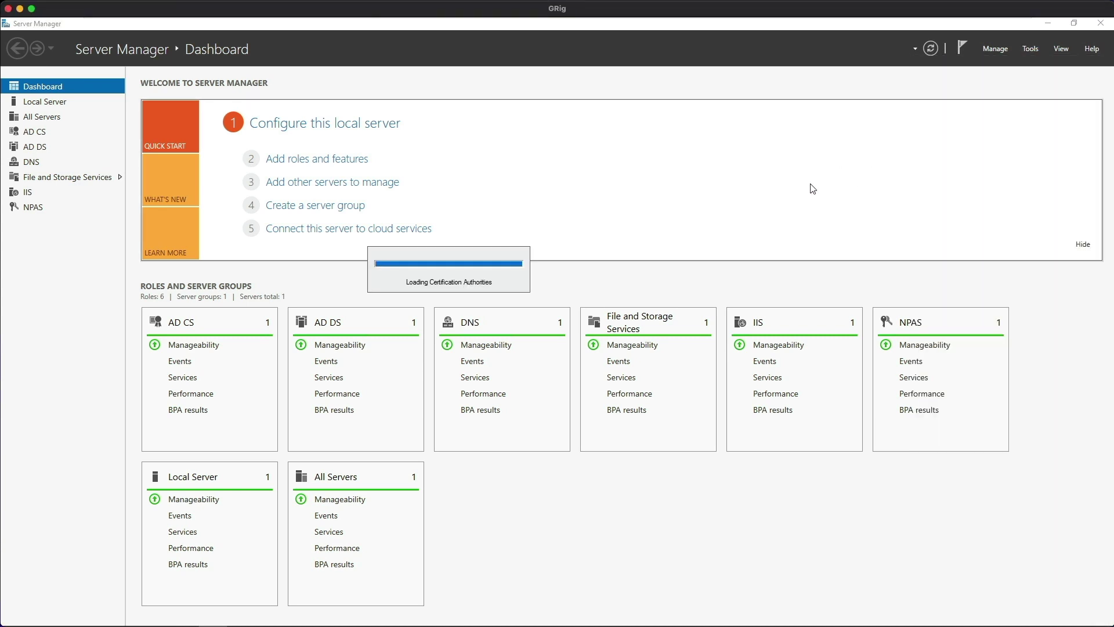
{"action": "left_click", "coordinate": [486, 141]}
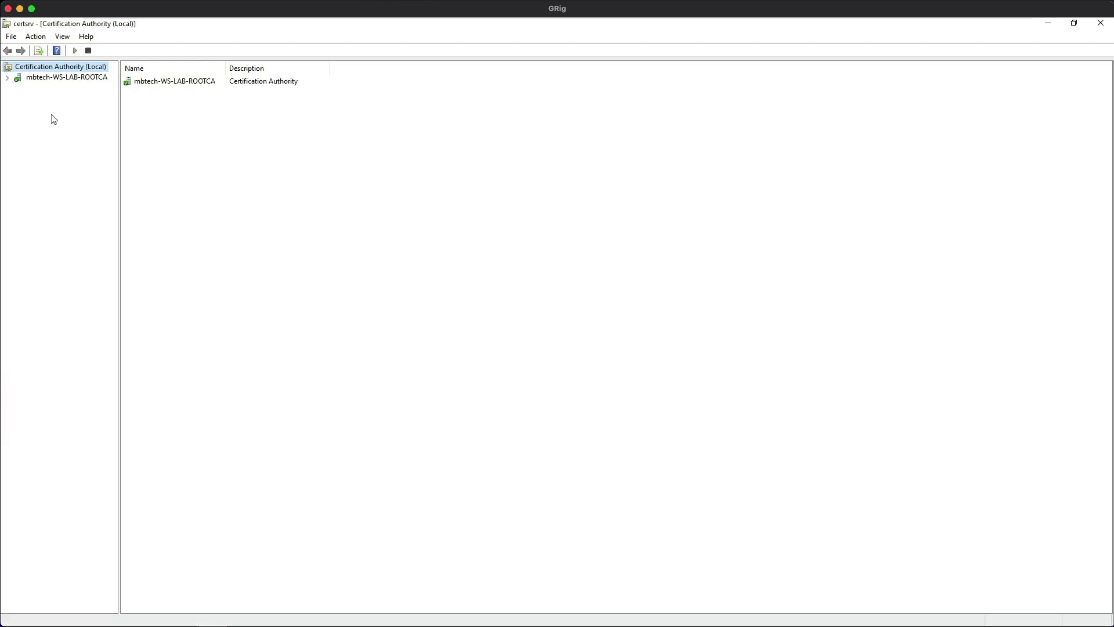
{"action": "left_click", "coordinate": [7, 78]}
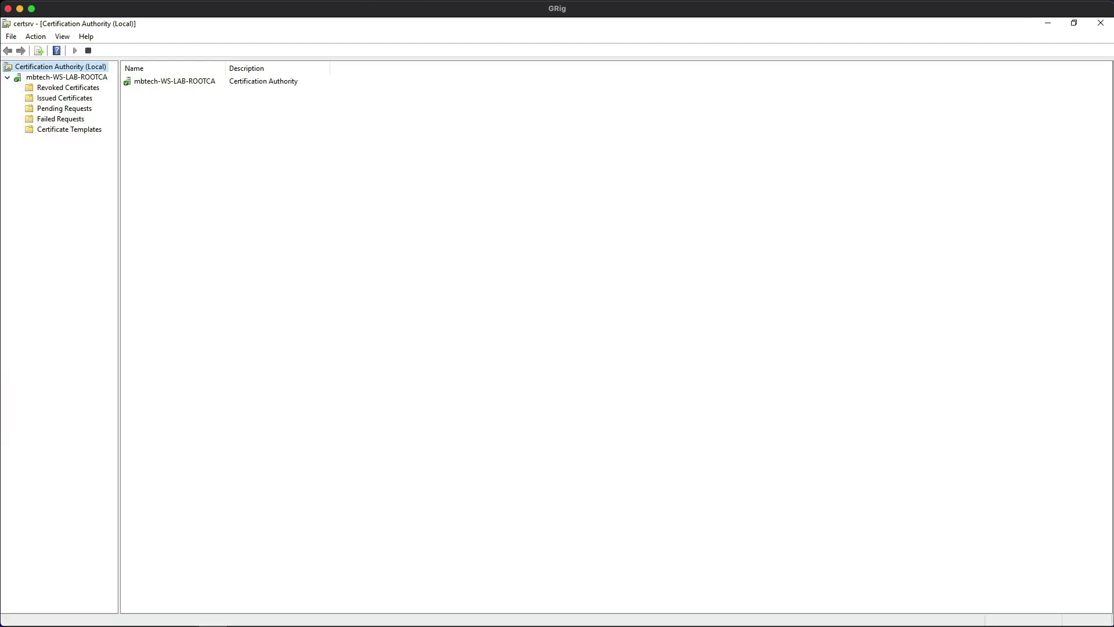
Step: Check the Computer template under Certificate Templates, then list the CA's Issued Certificates
{"action": "left_click", "coordinate": [70, 130]}
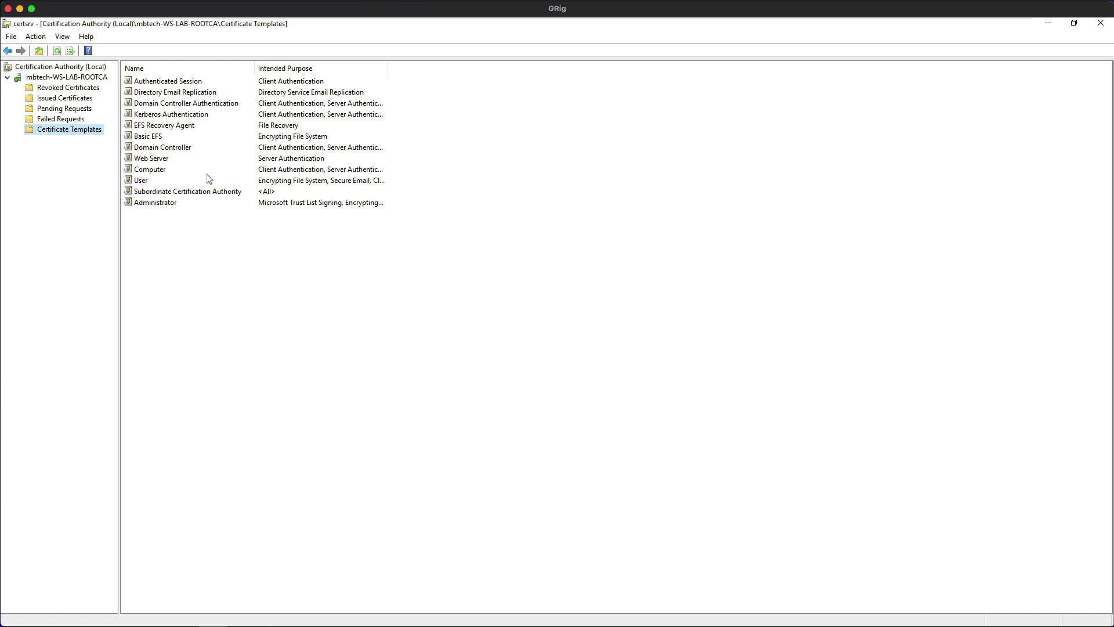
{"action": "left_click", "coordinate": [162, 172]}
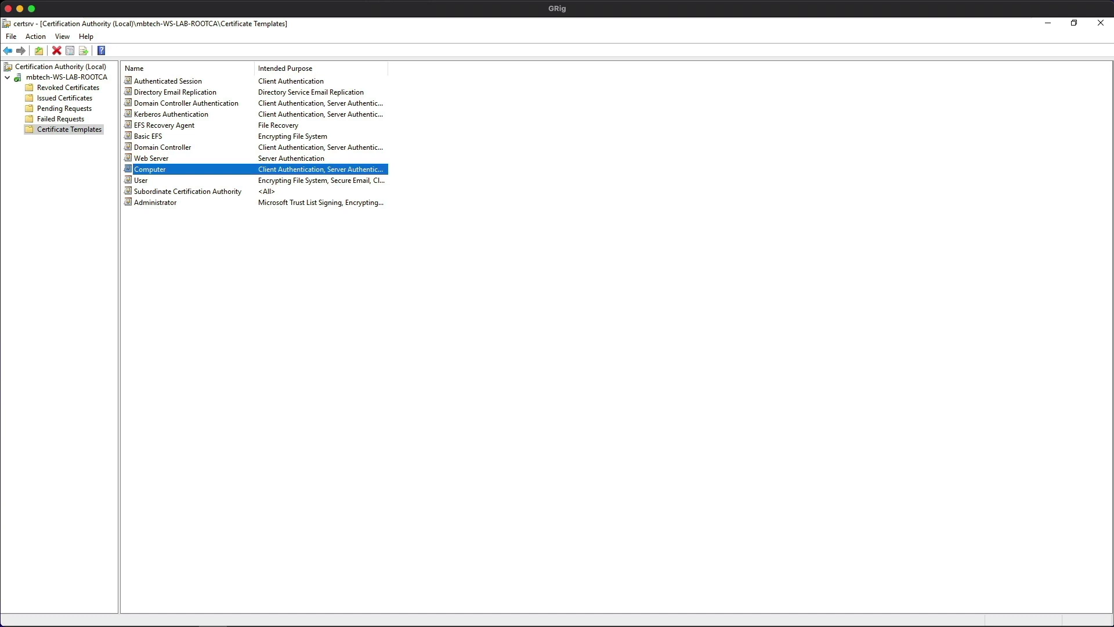
{"action": "left_click", "coordinate": [74, 99]}
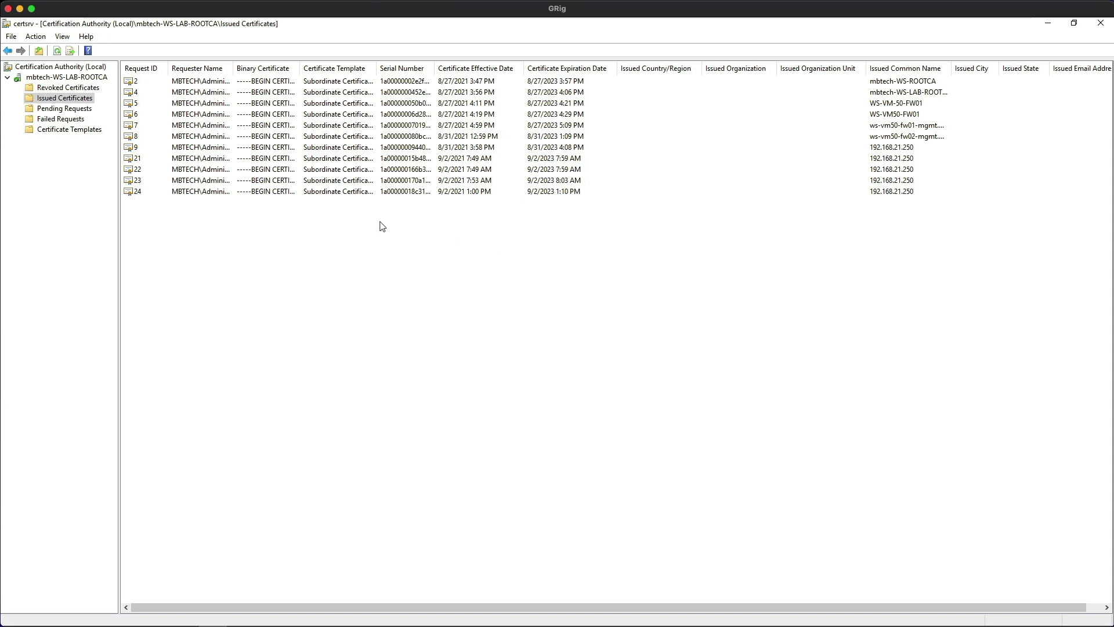
{"action": "left_click", "coordinate": [516, 251]}
Step: Launch Group Policy Management and expand the forest down to the mbtech.local domain
{"action": "left_click", "coordinate": [1048, 26]}
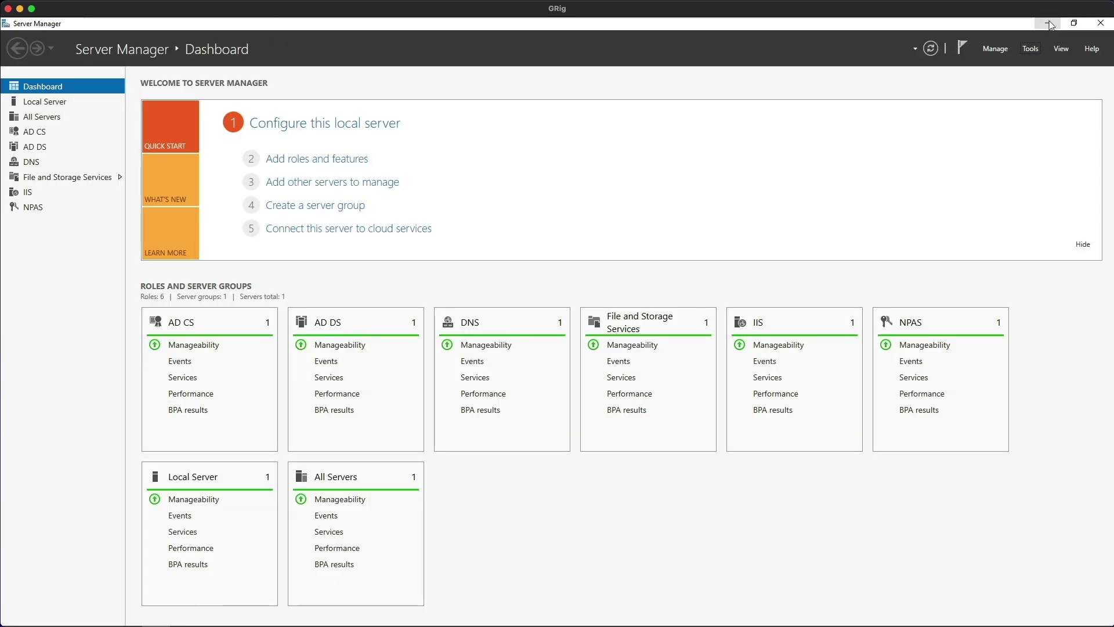
{"action": "left_click", "coordinate": [1032, 50]}
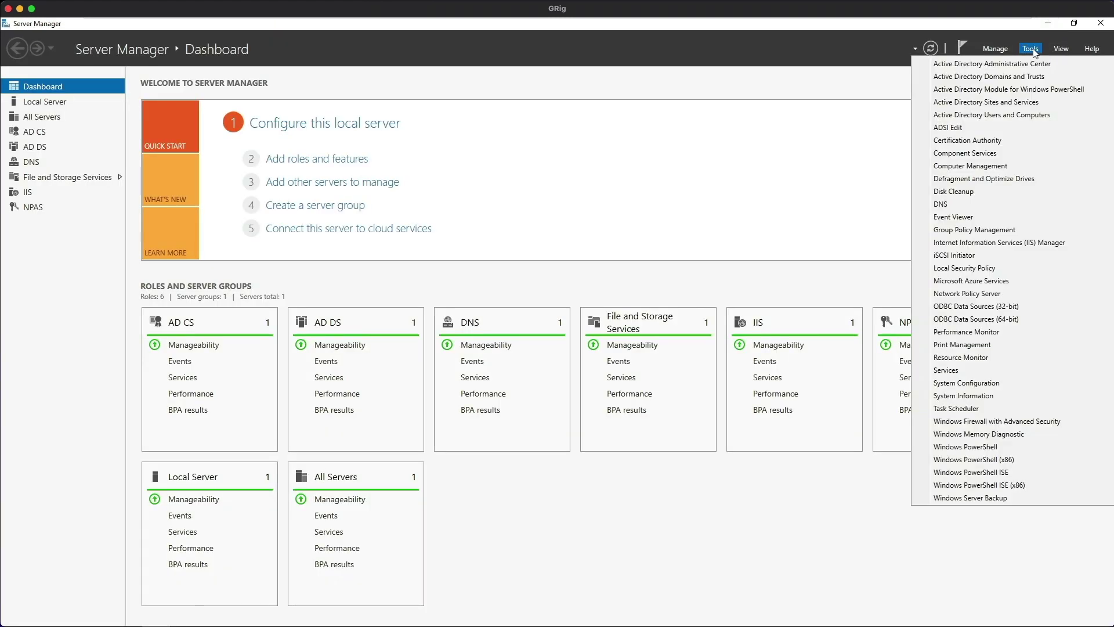
{"action": "left_click", "coordinate": [989, 230]}
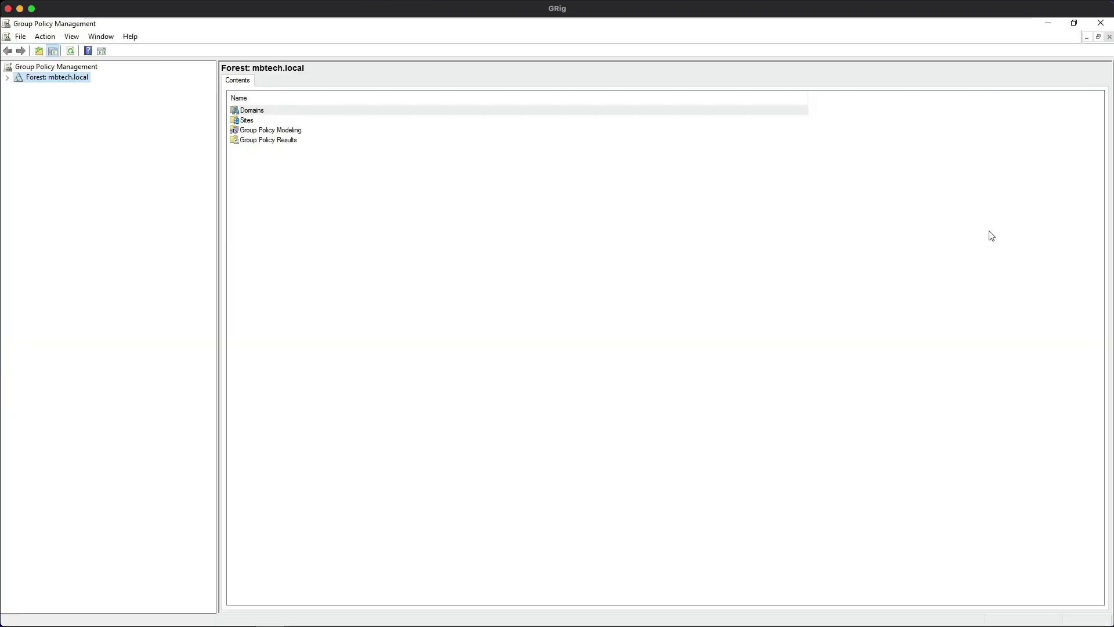
{"action": "left_click", "coordinate": [9, 78]}
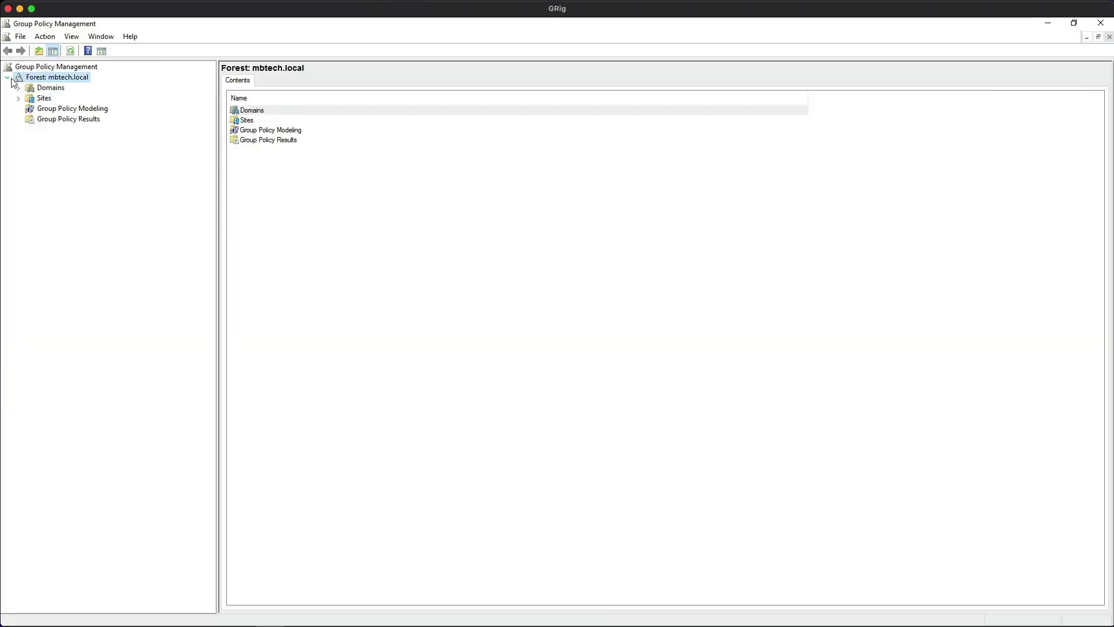
{"action": "left_click", "coordinate": [19, 87]}
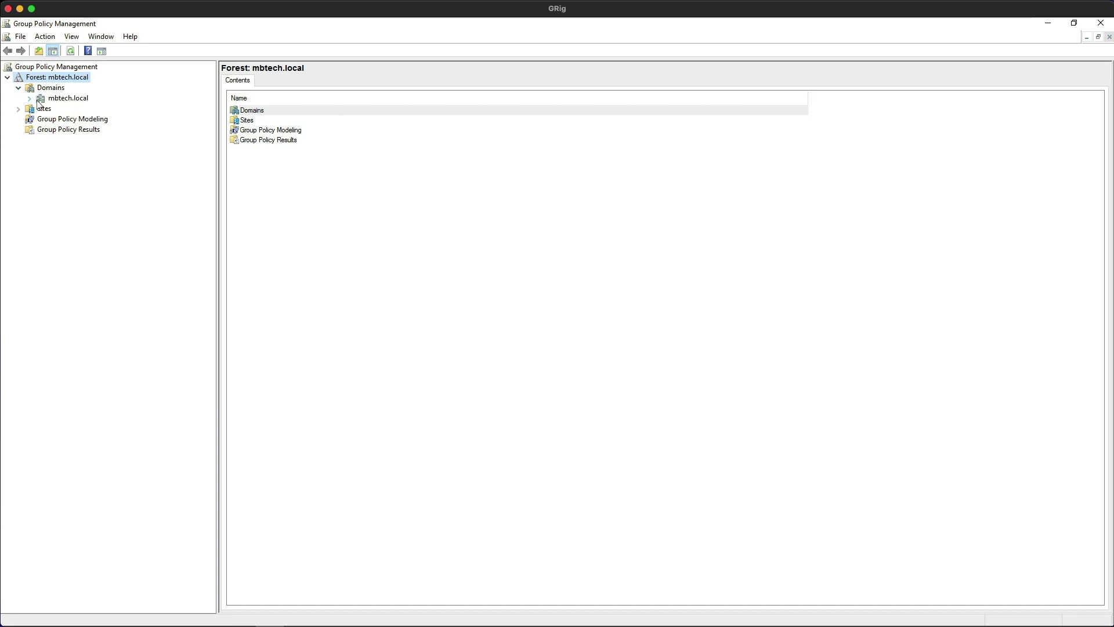
{"action": "left_click", "coordinate": [29, 98]}
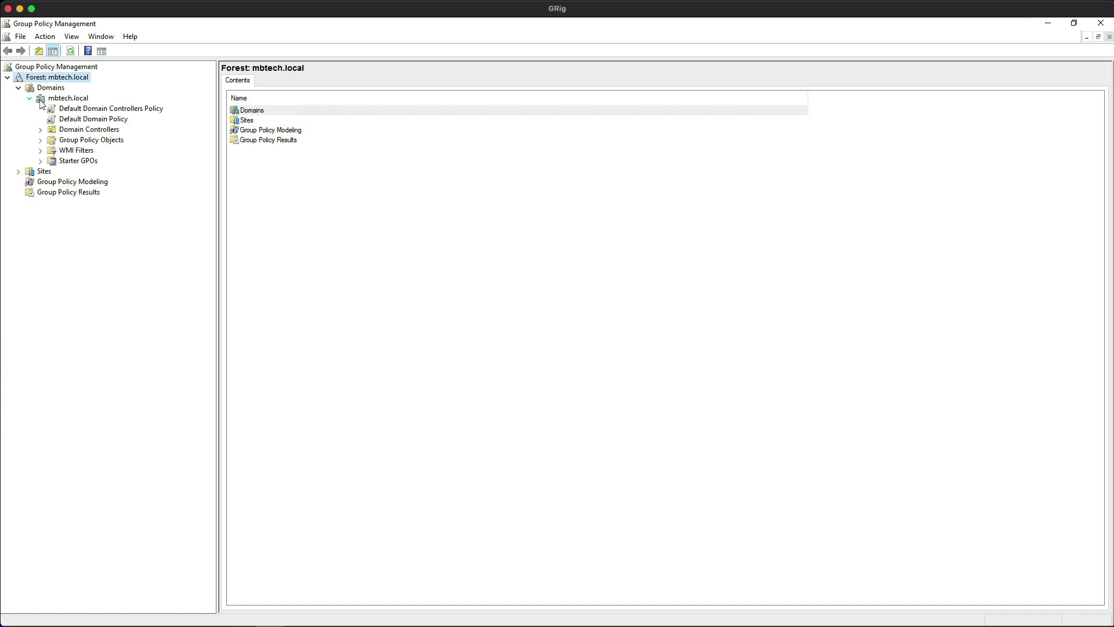
{"action": "left_click", "coordinate": [72, 99]}
Step: Create and link a GPO named 'Computer Certificate Auto Enrolment GPO' in mbtech.local
{"action": "right_click", "coordinate": [76, 97]}
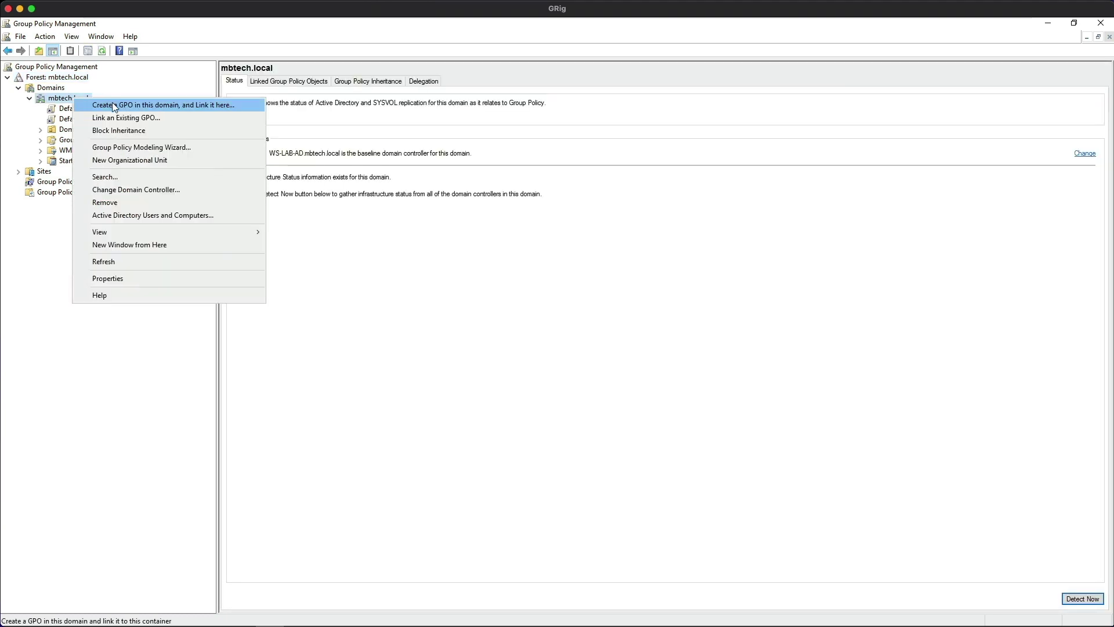
{"action": "left_click", "coordinate": [148, 104]}
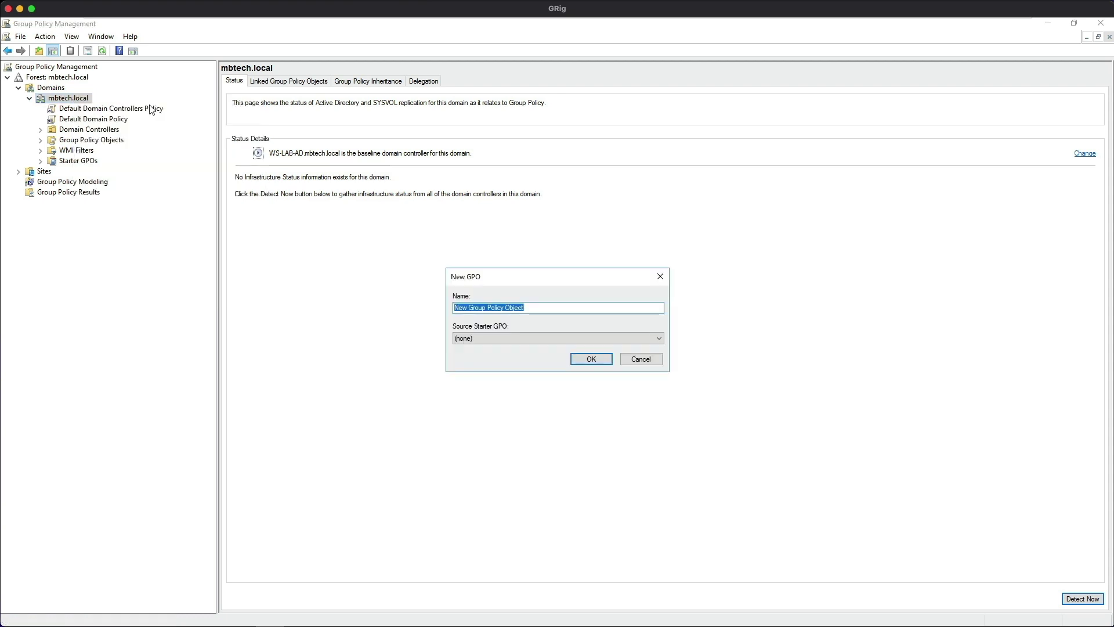
{"action": "right_click", "coordinate": [504, 309]}
{"action": "left_click", "coordinate": [545, 356]}
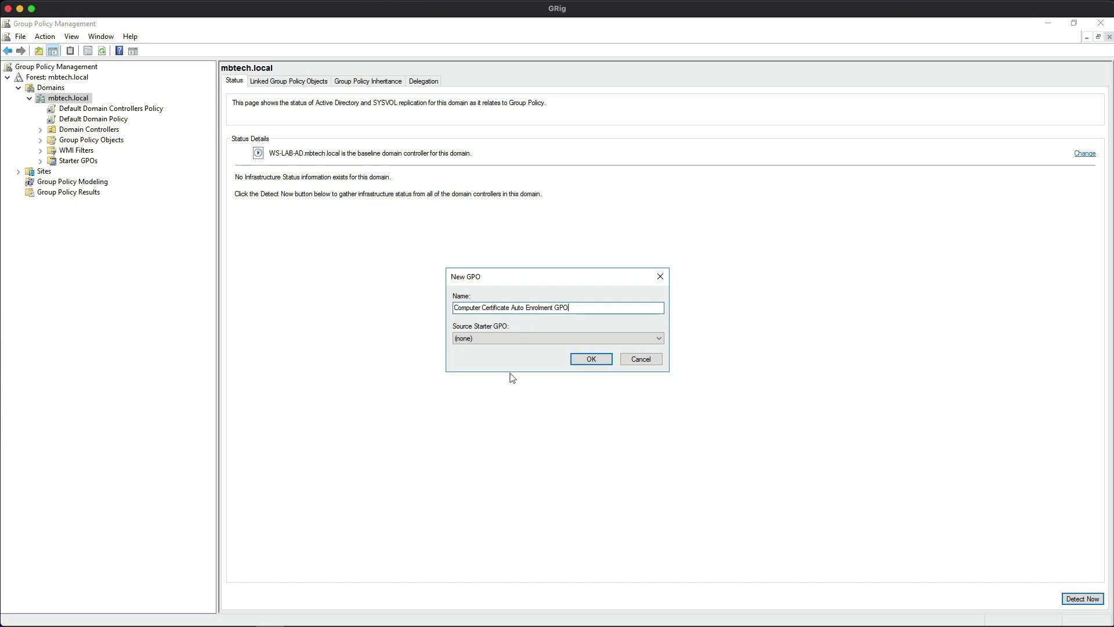
{"action": "left_click", "coordinate": [587, 359]}
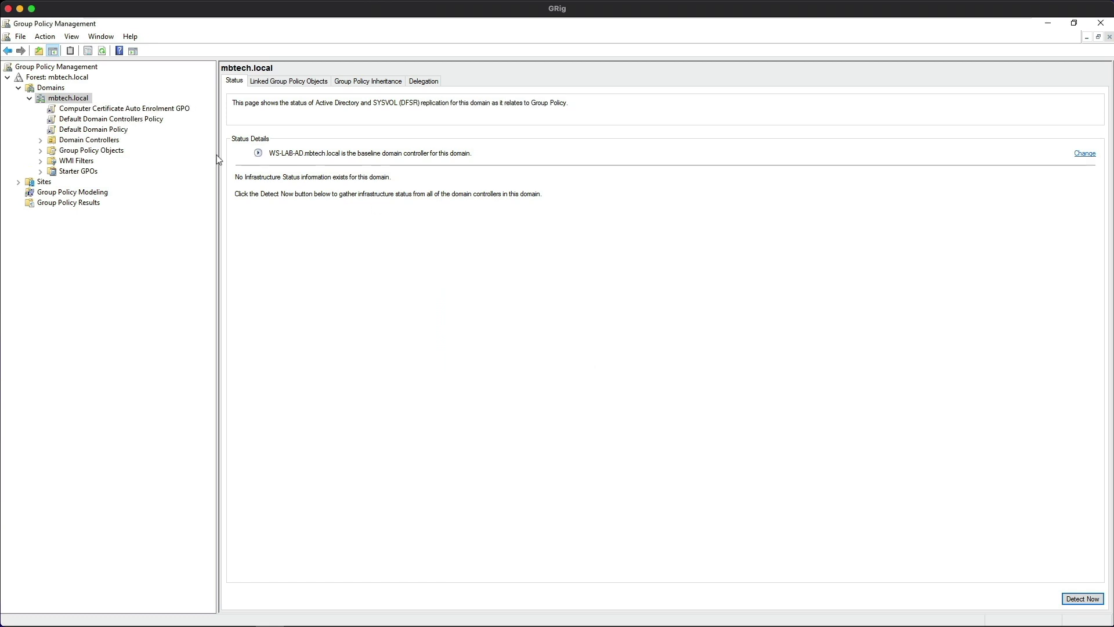
{"action": "left_click", "coordinate": [133, 110]}
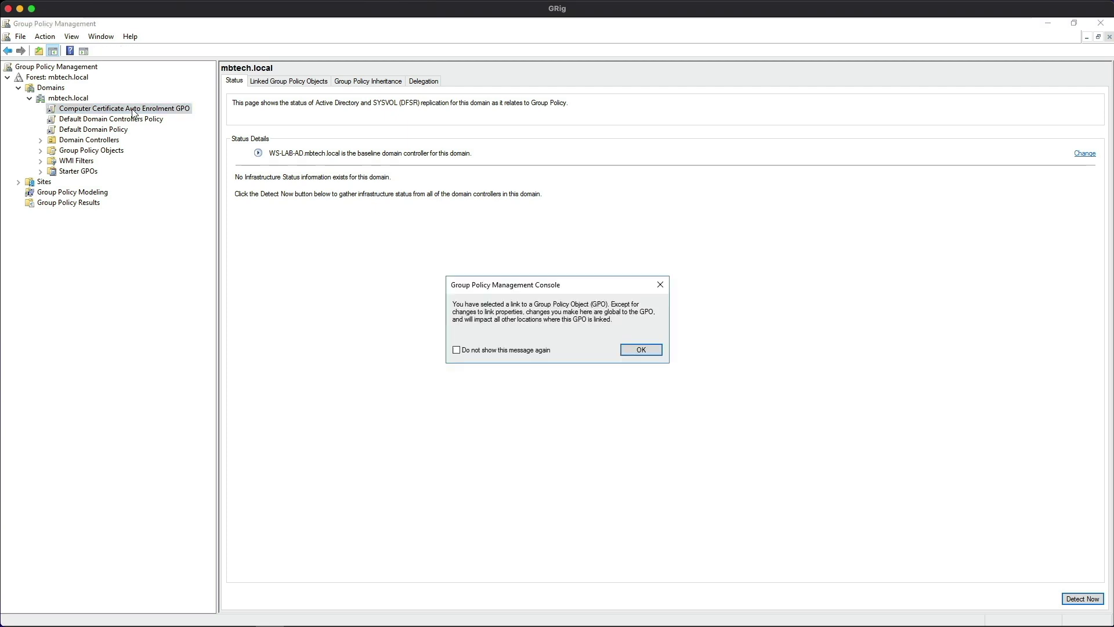
Step: Dismiss the link warning and edit the new GPO in a maximized Group Policy Management Editor
{"action": "left_click", "coordinate": [642, 350]}
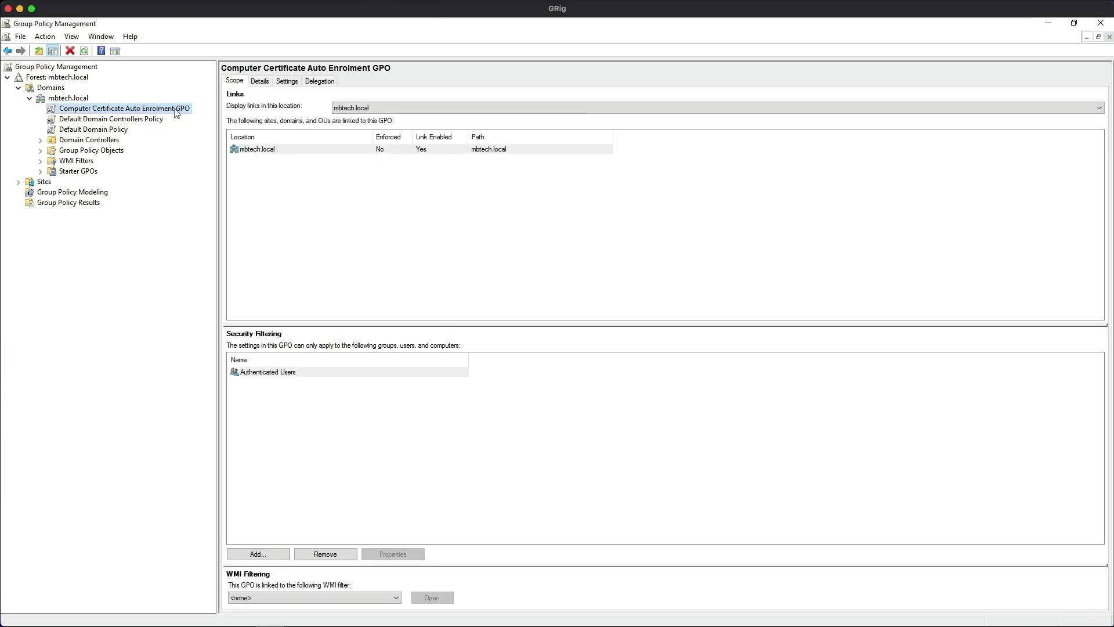
{"action": "right_click", "coordinate": [163, 112]}
{"action": "left_click", "coordinate": [186, 113]}
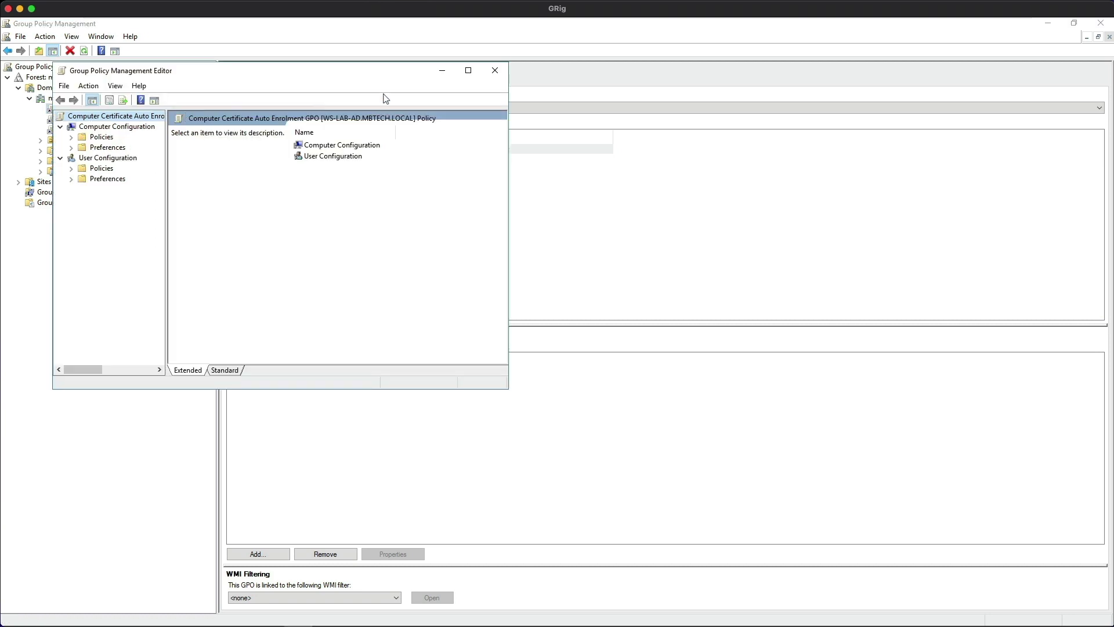
{"action": "left_click", "coordinate": [468, 70]}
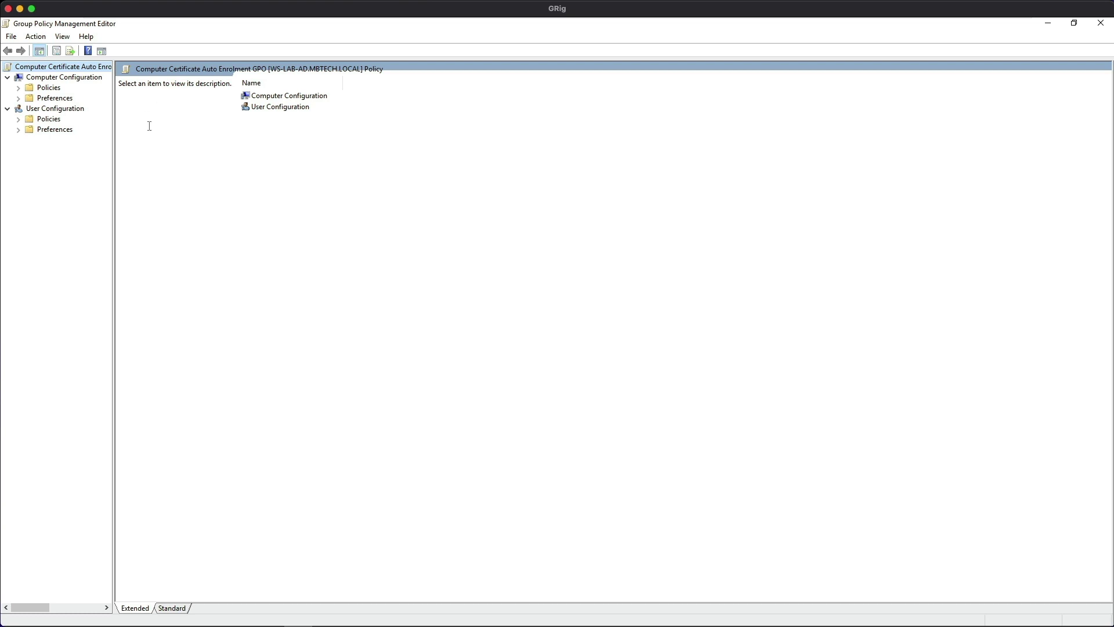
Step: Navigate to Security Settings > Public Key Policies and open Certificate Services Client - Auto-Enrollment properties
{"action": "left_click", "coordinate": [50, 79]}
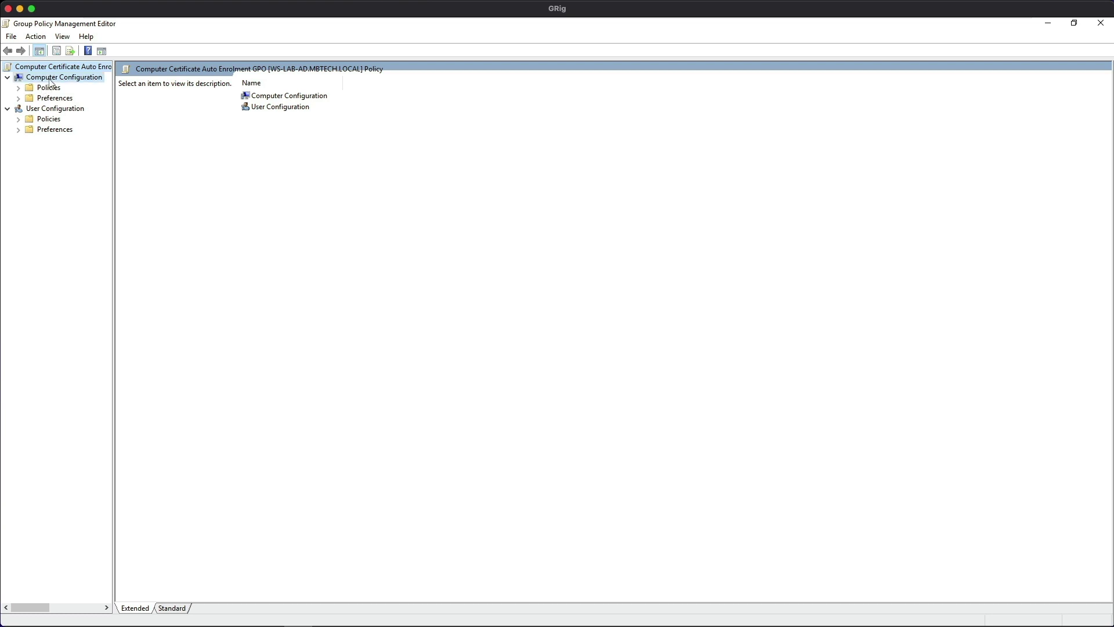
{"action": "left_click", "coordinate": [18, 88]}
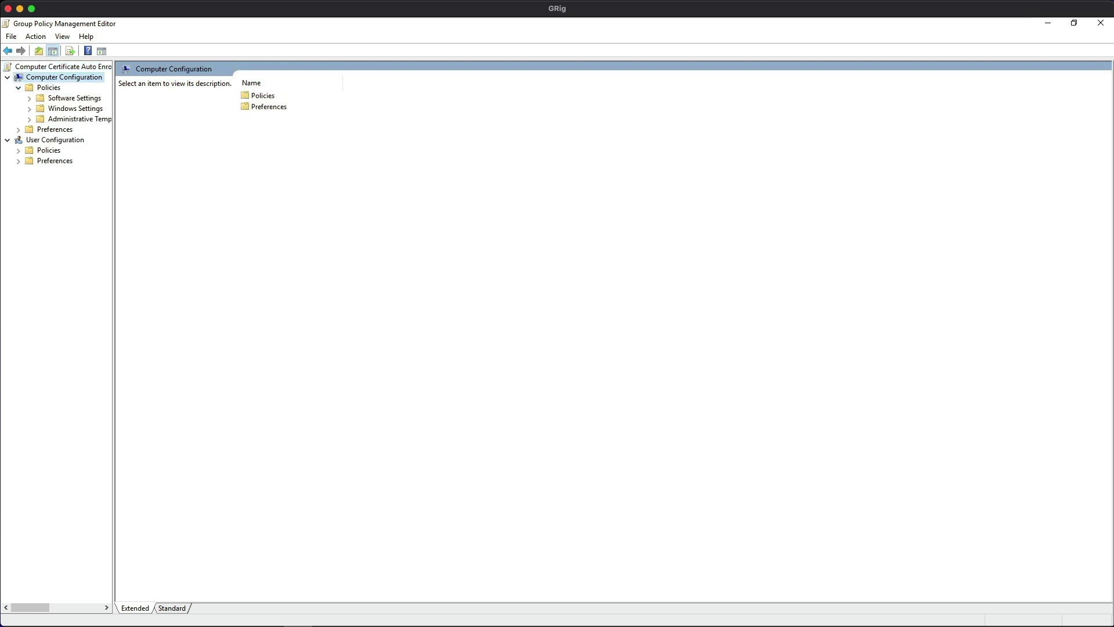
{"action": "left_click", "coordinate": [35, 108]}
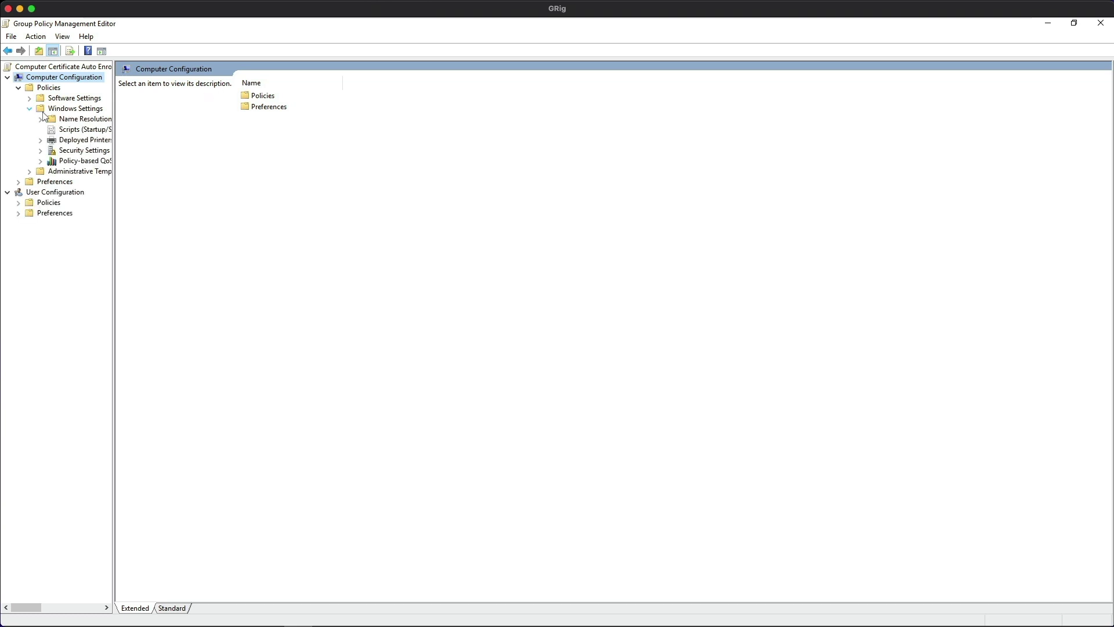
{"action": "left_click", "coordinate": [42, 150]}
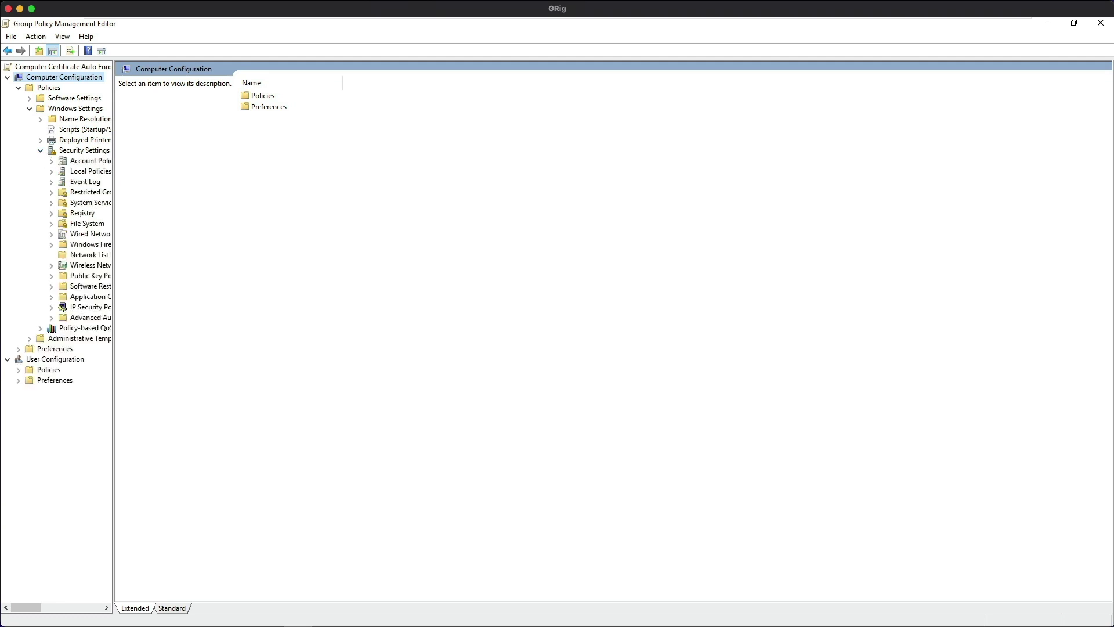
{"action": "left_click_drag", "start_coordinate": [119, 374], "coordinate": [225, 385]}
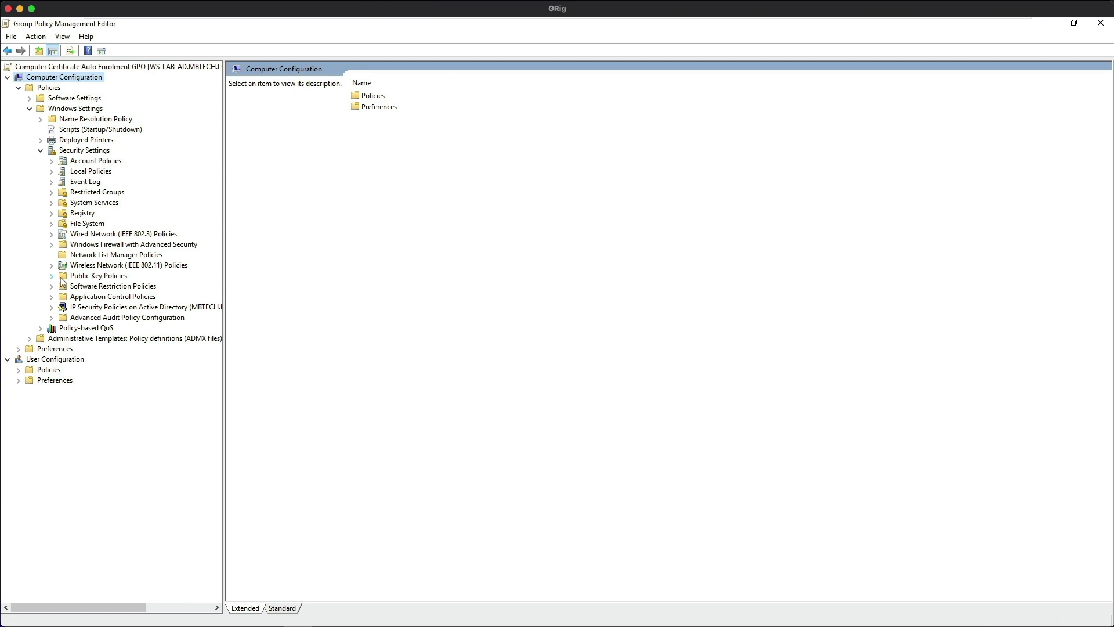
{"action": "left_click", "coordinate": [55, 277]}
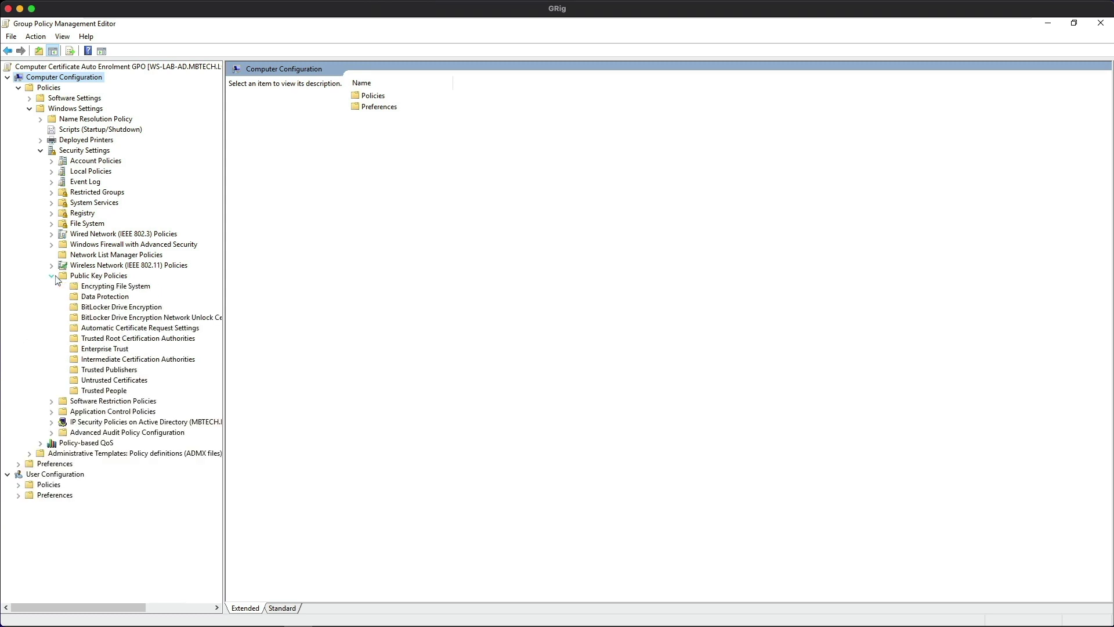
{"action": "left_click", "coordinate": [86, 276]}
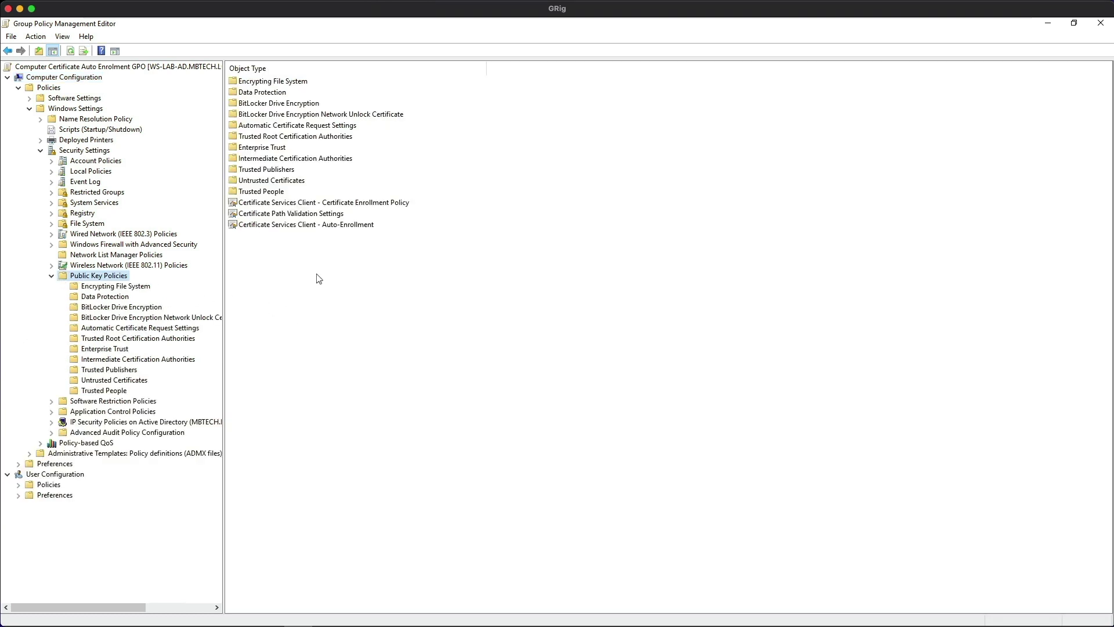
{"action": "left_click", "coordinate": [297, 227]}
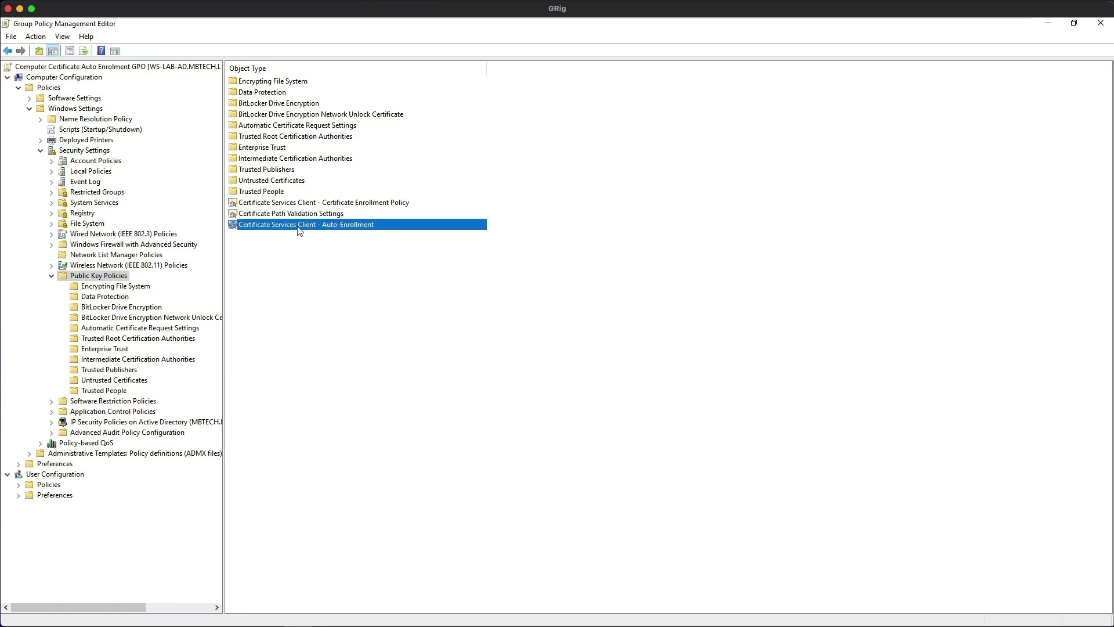
{"action": "double_click", "coordinate": [299, 229]}
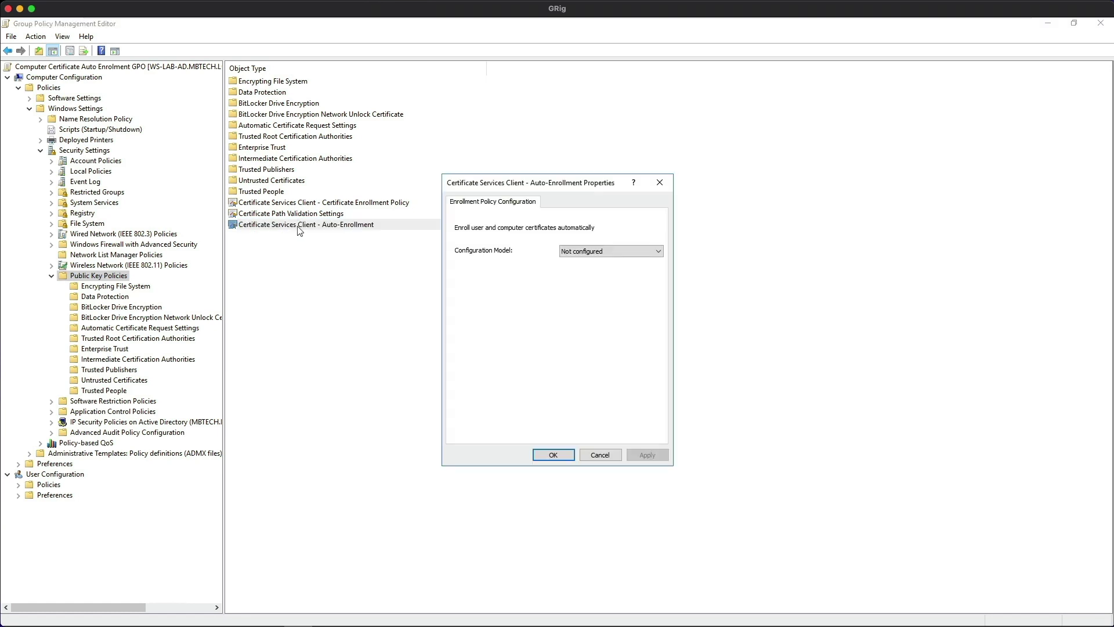
Step: Set Configuration Model to Enabled with expired-certificate renewal and template-certificate updating ticked, and apply
{"action": "left_click", "coordinate": [664, 255]}
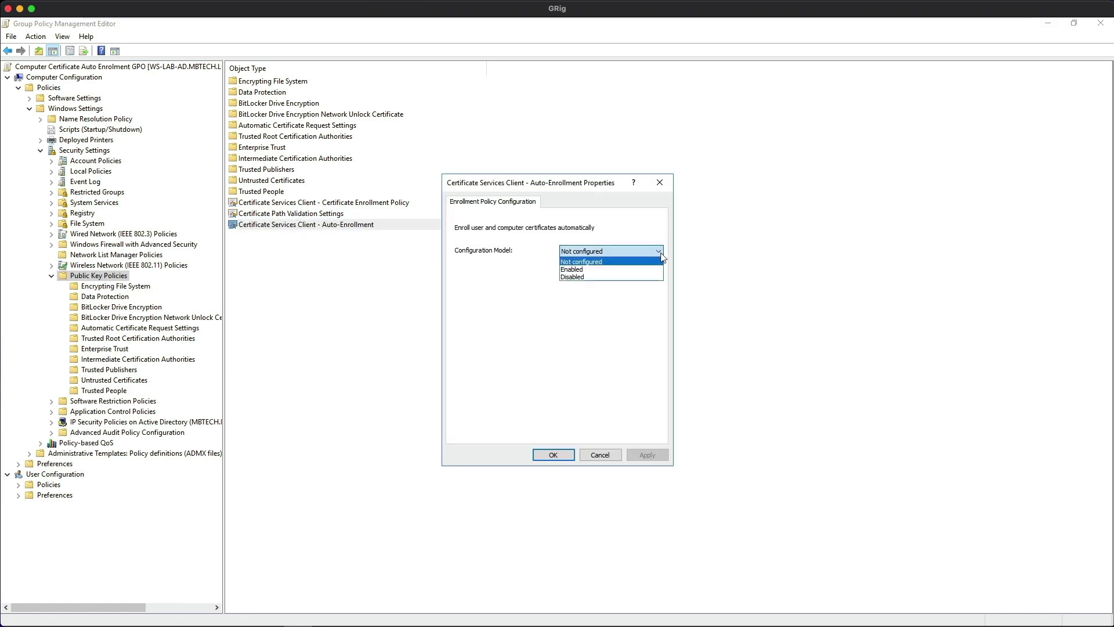
{"action": "left_click", "coordinate": [624, 270]}
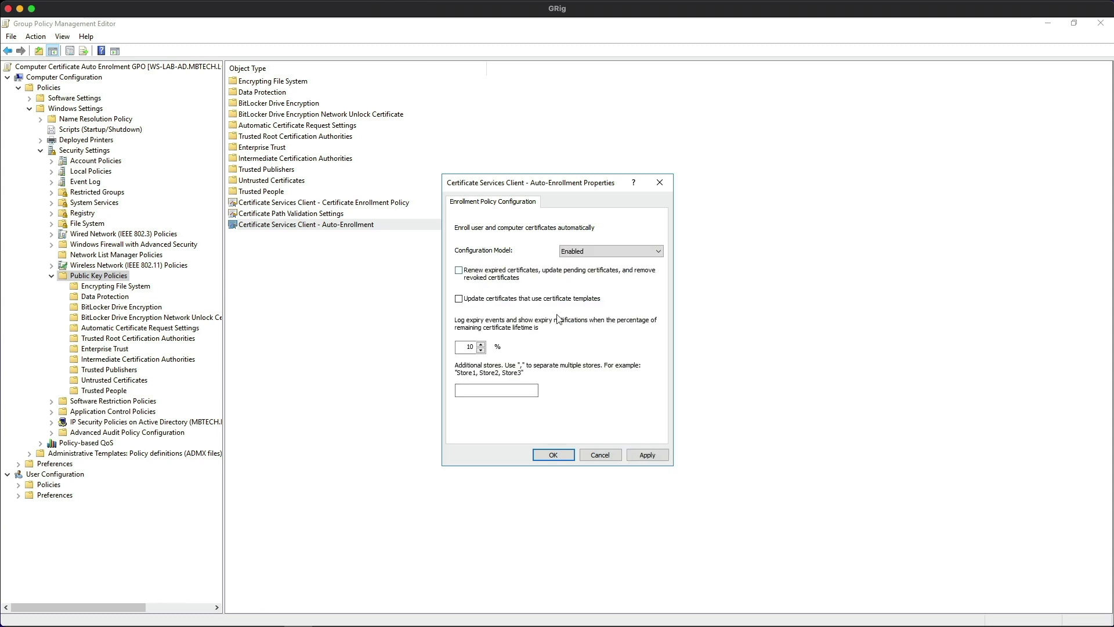
{"action": "left_click", "coordinate": [458, 270]}
{"action": "left_click", "coordinate": [458, 298]}
{"action": "left_click", "coordinate": [658, 457]}
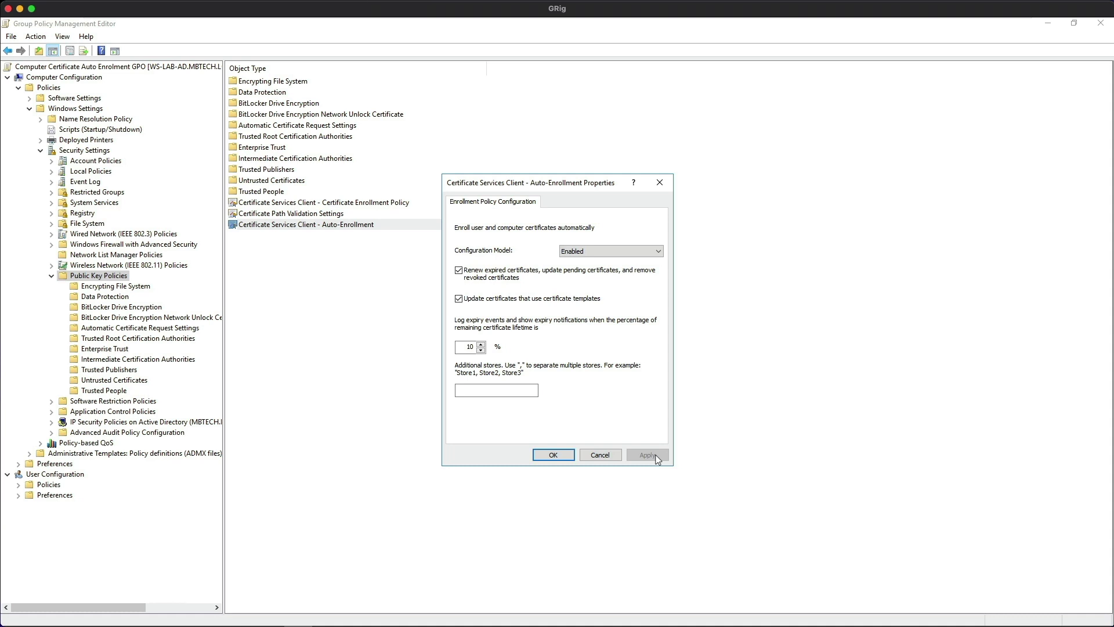
{"action": "left_click", "coordinate": [553, 456]}
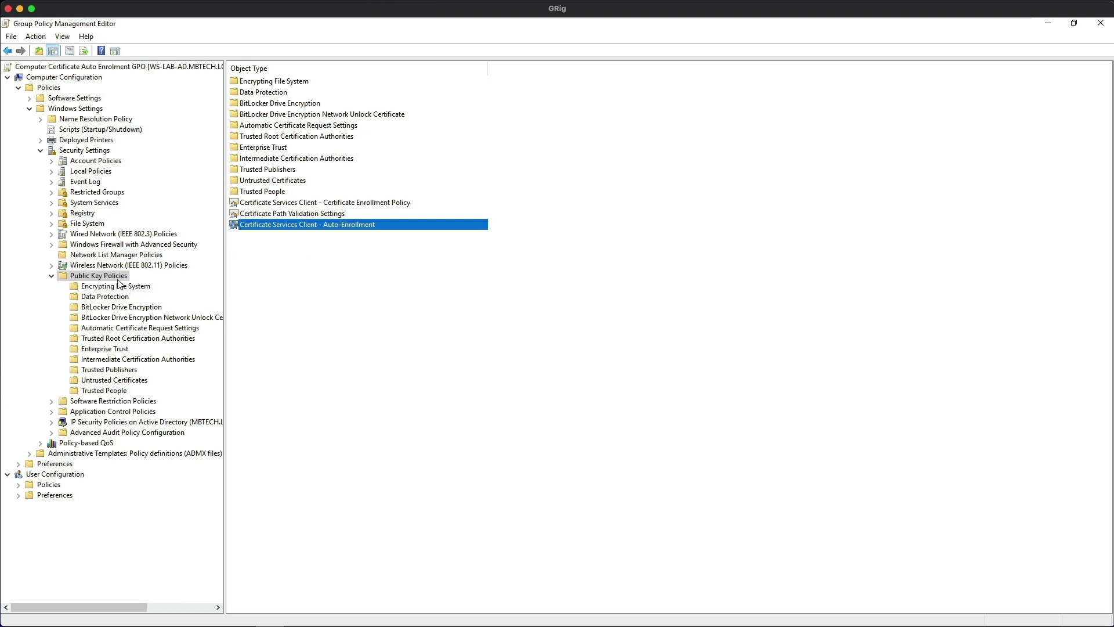
{"action": "left_click", "coordinate": [128, 330]}
Step: Add a new Automatic Certificate Request for the Computer template through the wizard
{"action": "right_click", "coordinate": [128, 329]}
{"action": "mouse_move", "coordinate": [168, 336]}
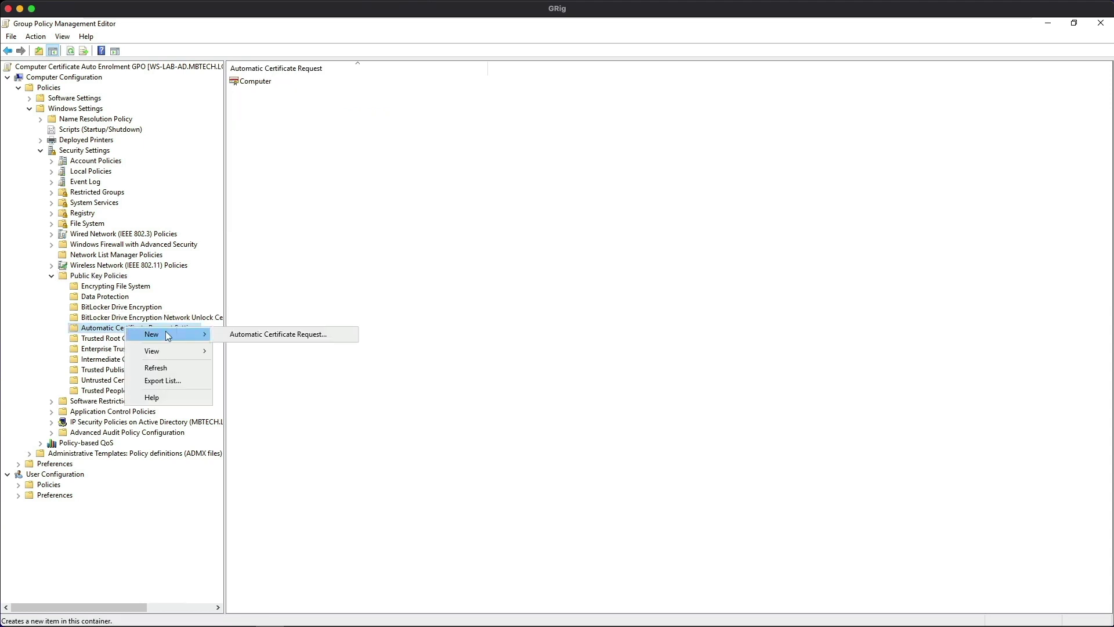
{"action": "left_click", "coordinate": [258, 336]}
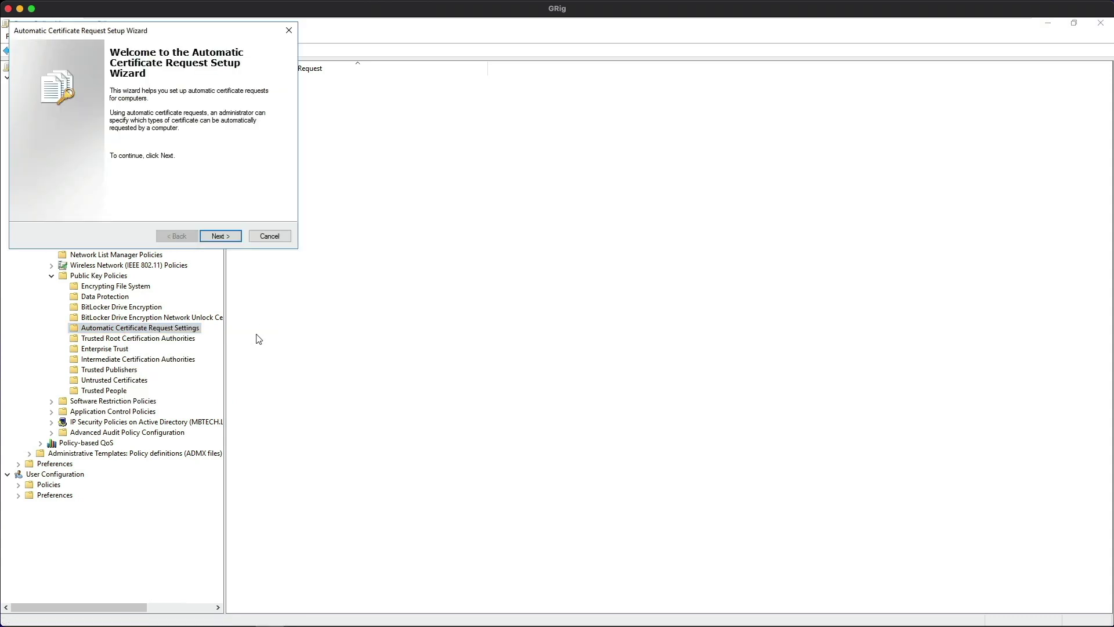
{"action": "left_click", "coordinate": [221, 236]}
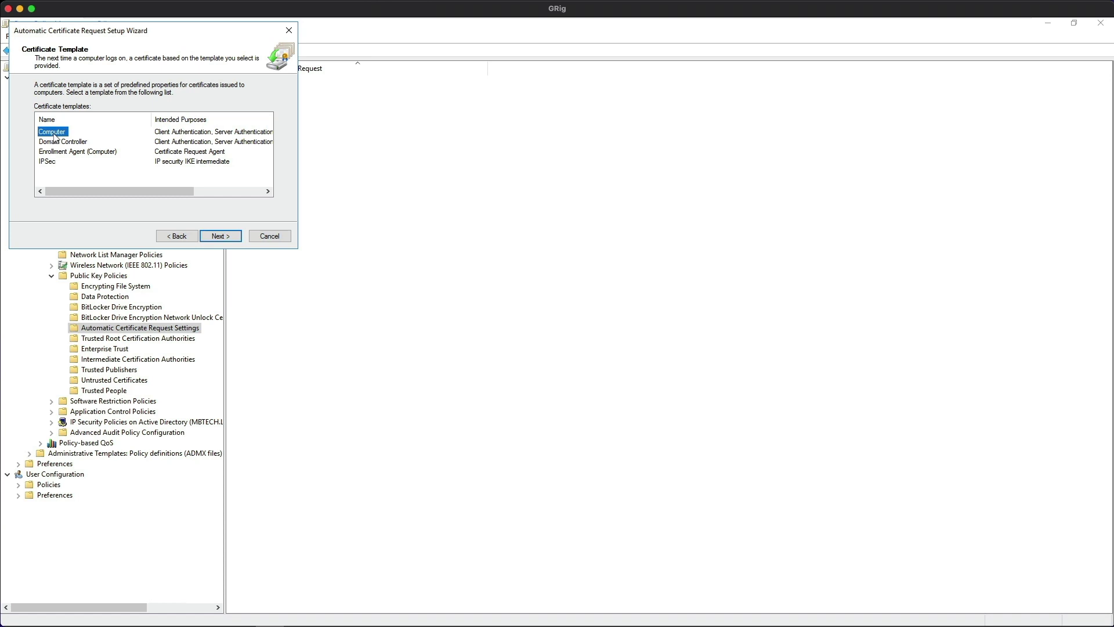
{"action": "left_click", "coordinate": [235, 236]}
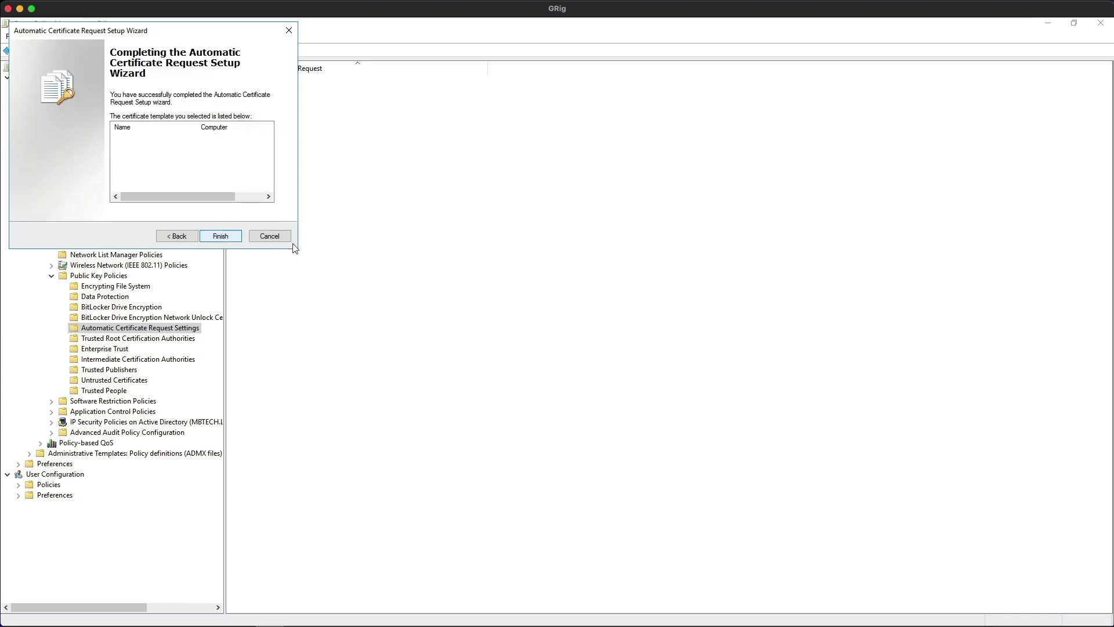
{"action": "left_click", "coordinate": [234, 237]}
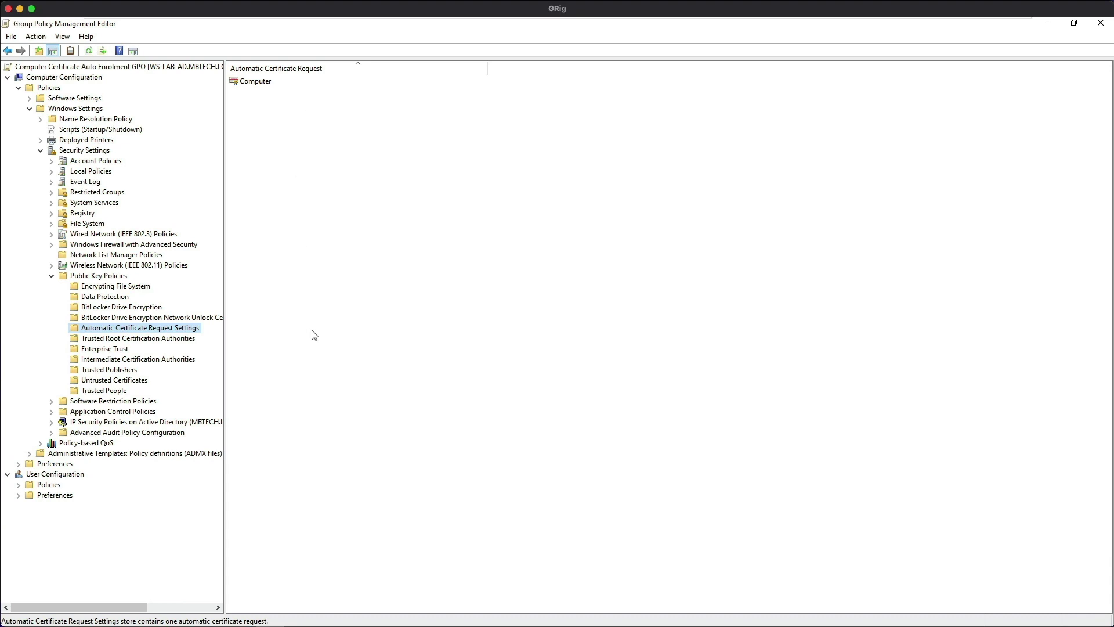
Step: Run gpupdate /force in an administrator Command Prompt
{"action": "key", "text": "super"}
{"action": "type", "text": "cmd"}
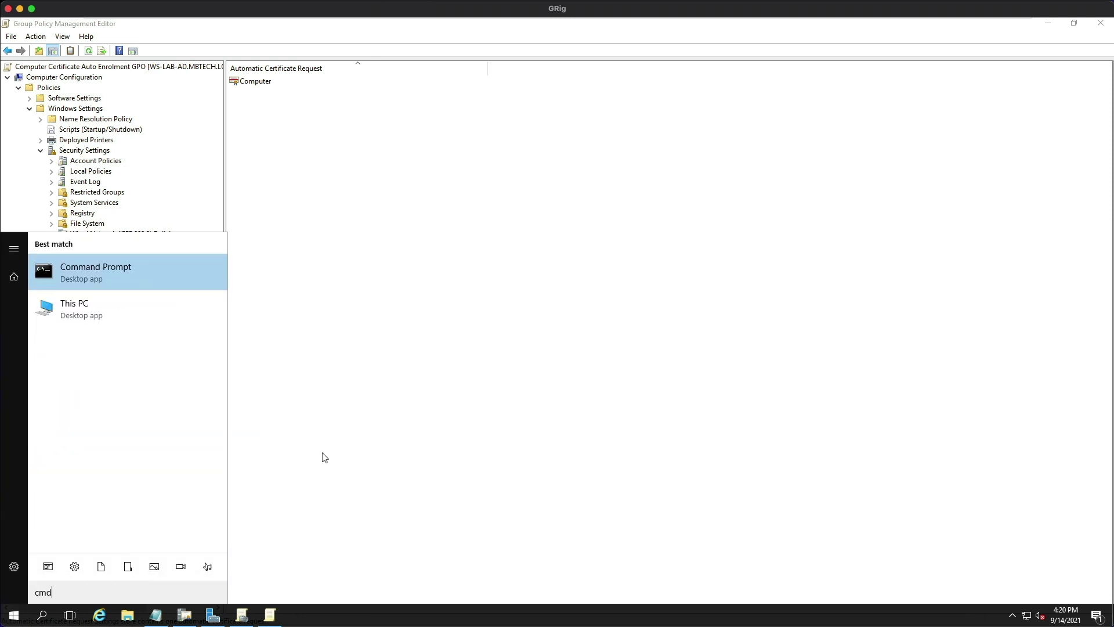
{"action": "key", "text": "Return"}
{"action": "left_click", "coordinate": [253, 147]}
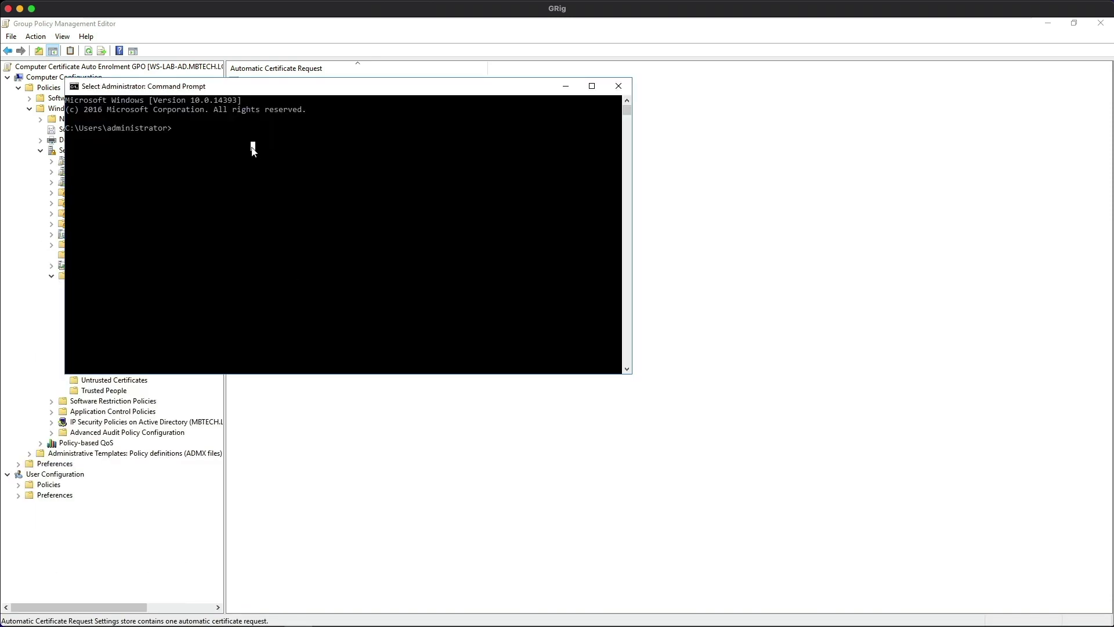
{"action": "type", "text": "gpupdate /force"}
{"action": "key", "text": "Return"}
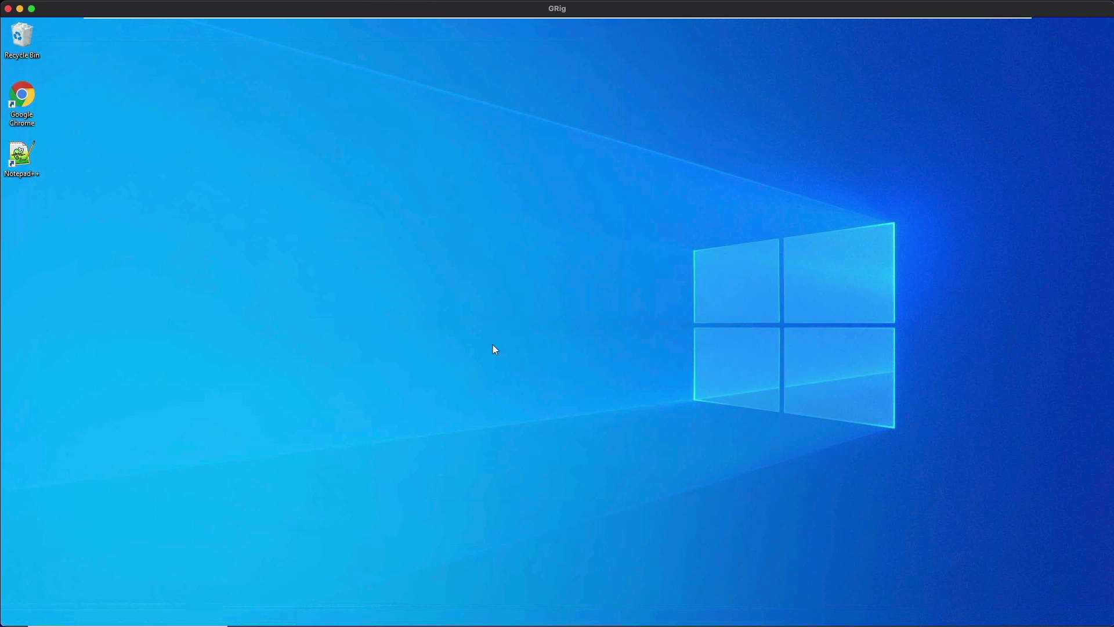
Step: Launch an empty mmc console and open its Add/Remove Snap-in dialog
{"action": "key", "text": "super"}
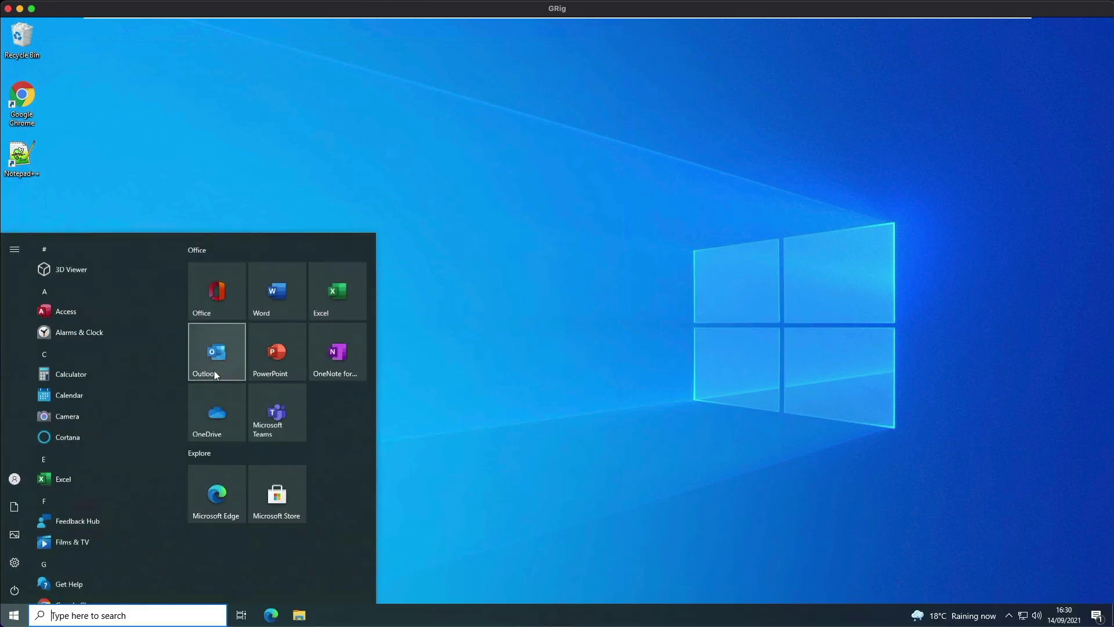
{"action": "type", "text": "mmc"}
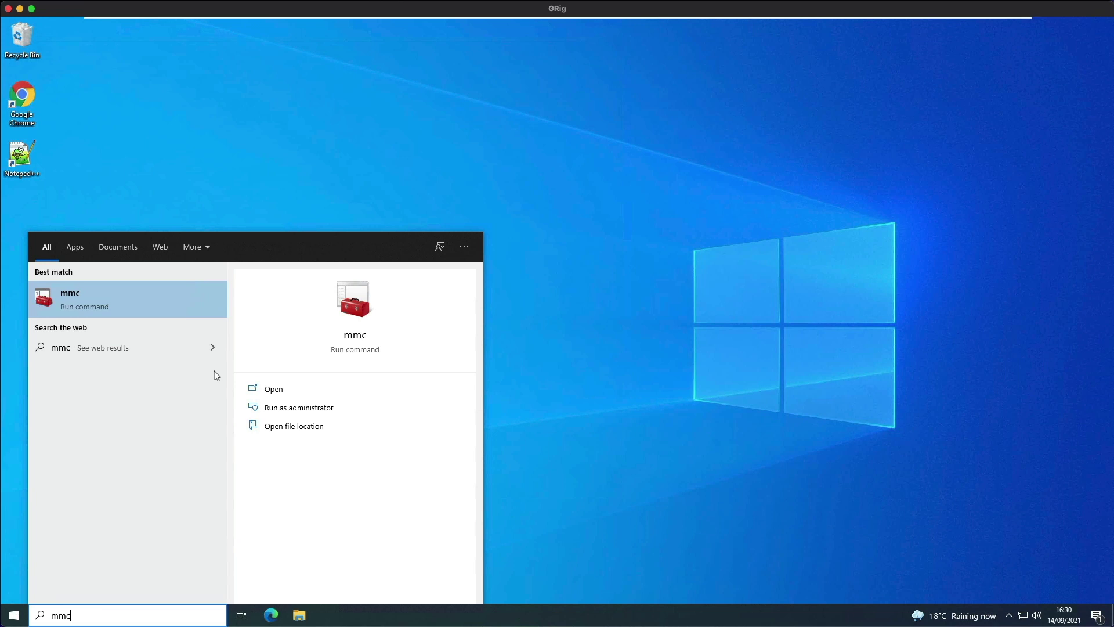
{"action": "key", "text": "Return"}
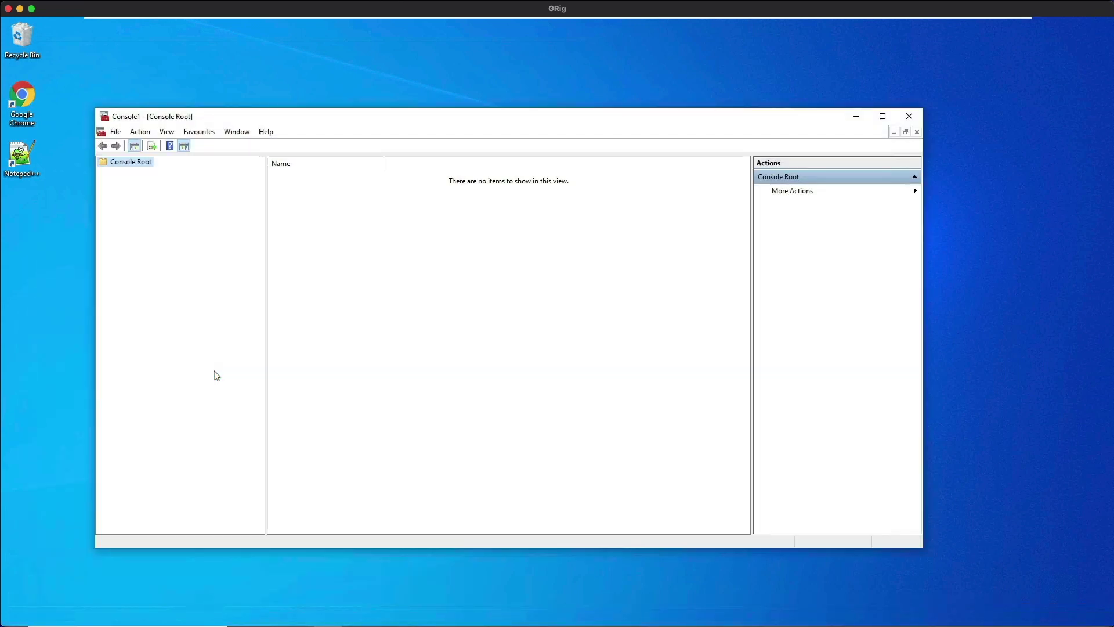
{"action": "left_click", "coordinate": [116, 133]}
{"action": "left_click", "coordinate": [174, 203]}
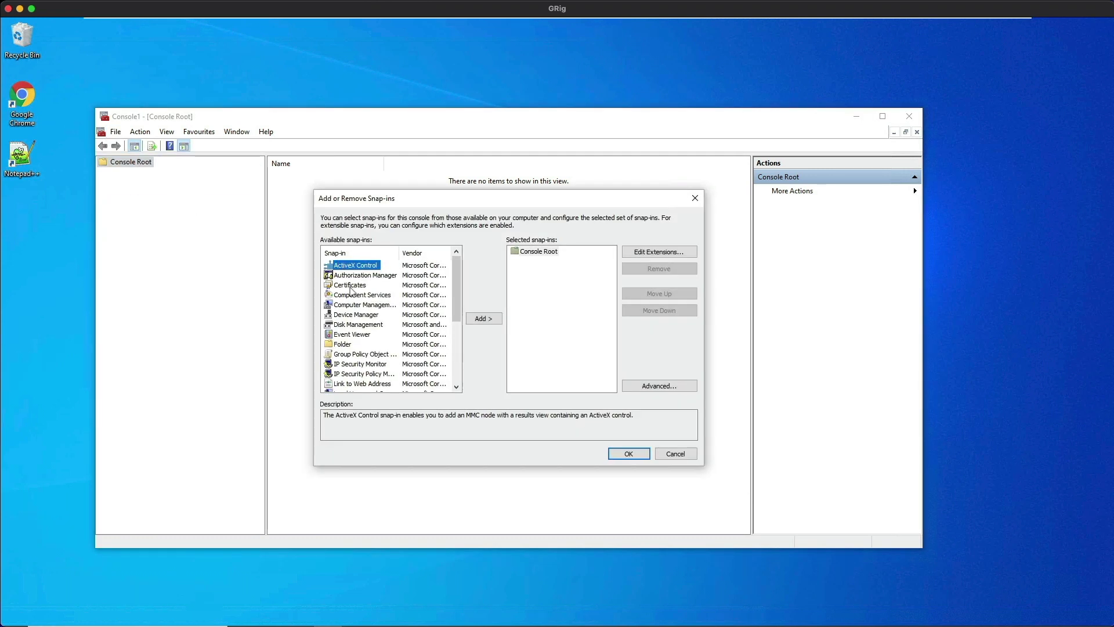
Step: Add the Certificates snap-in for the Computer account on the local computer
{"action": "left_click", "coordinate": [350, 286]}
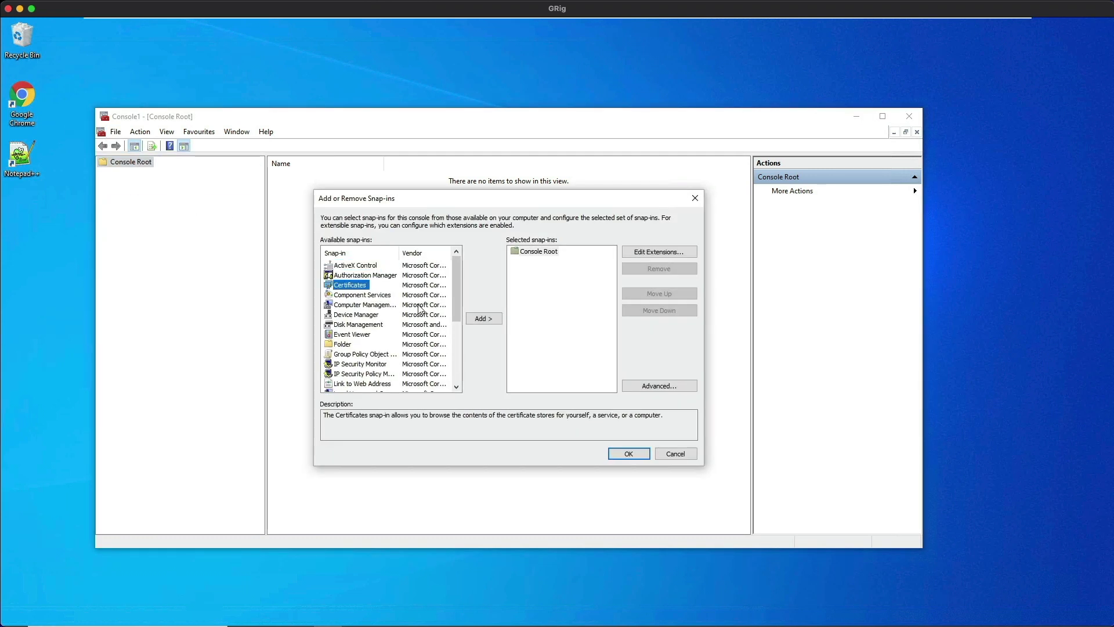
{"action": "left_click", "coordinate": [481, 318]}
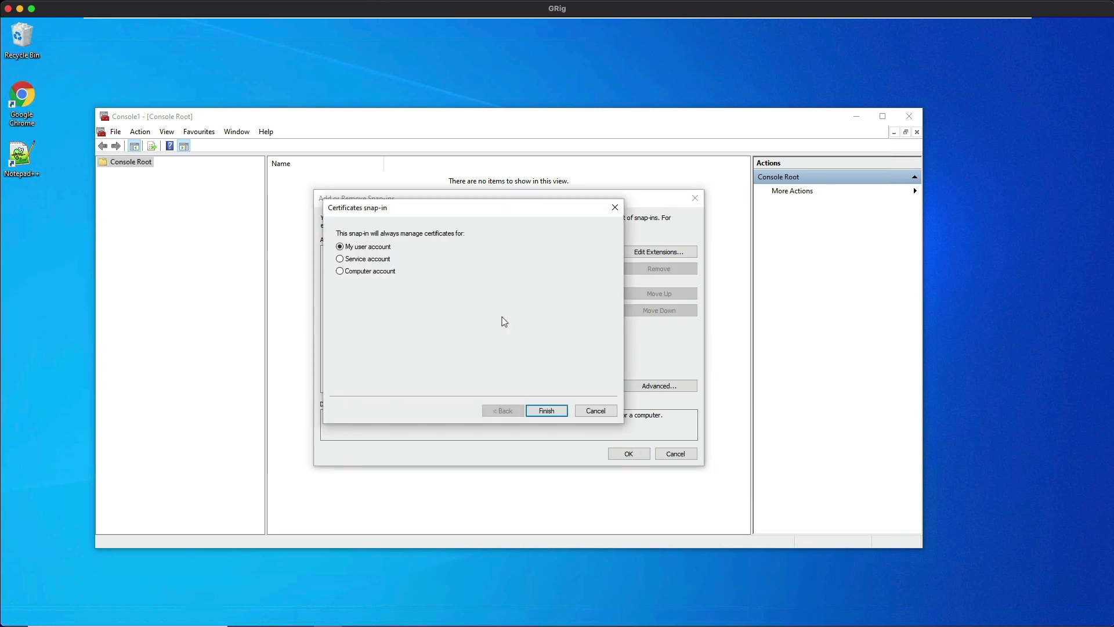
{"action": "left_click", "coordinate": [346, 272]}
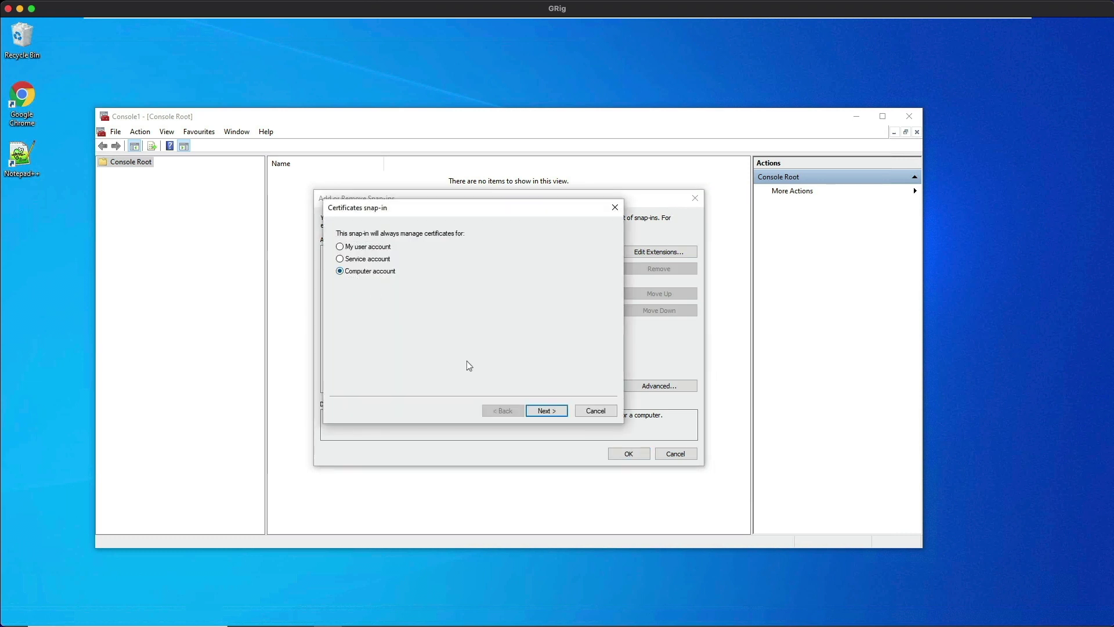
{"action": "left_click", "coordinate": [544, 411]}
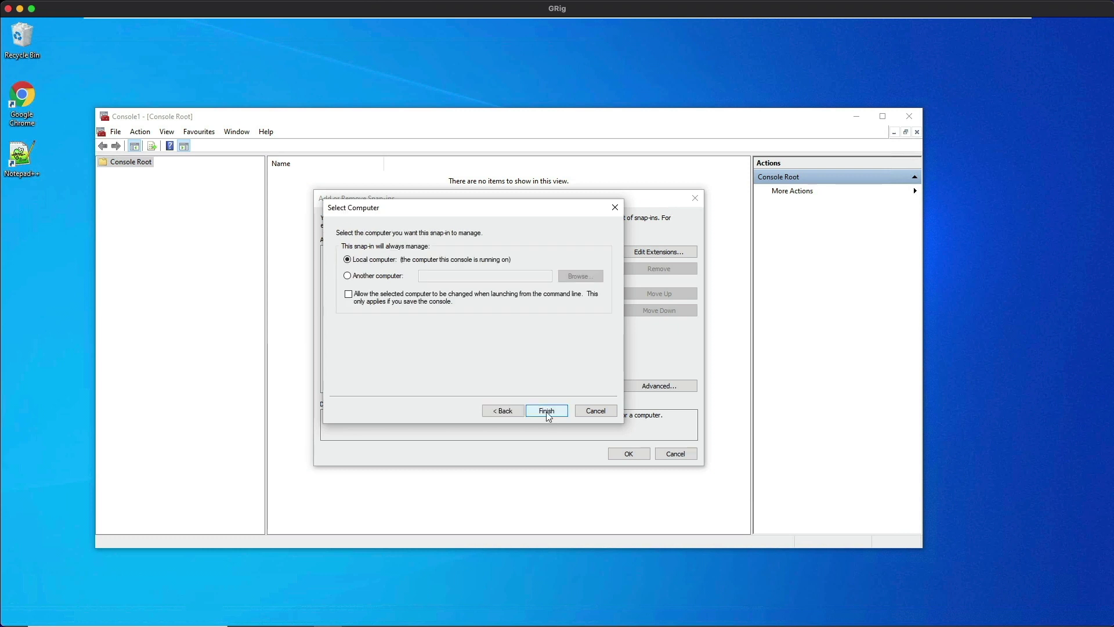
{"action": "left_click", "coordinate": [546, 410]}
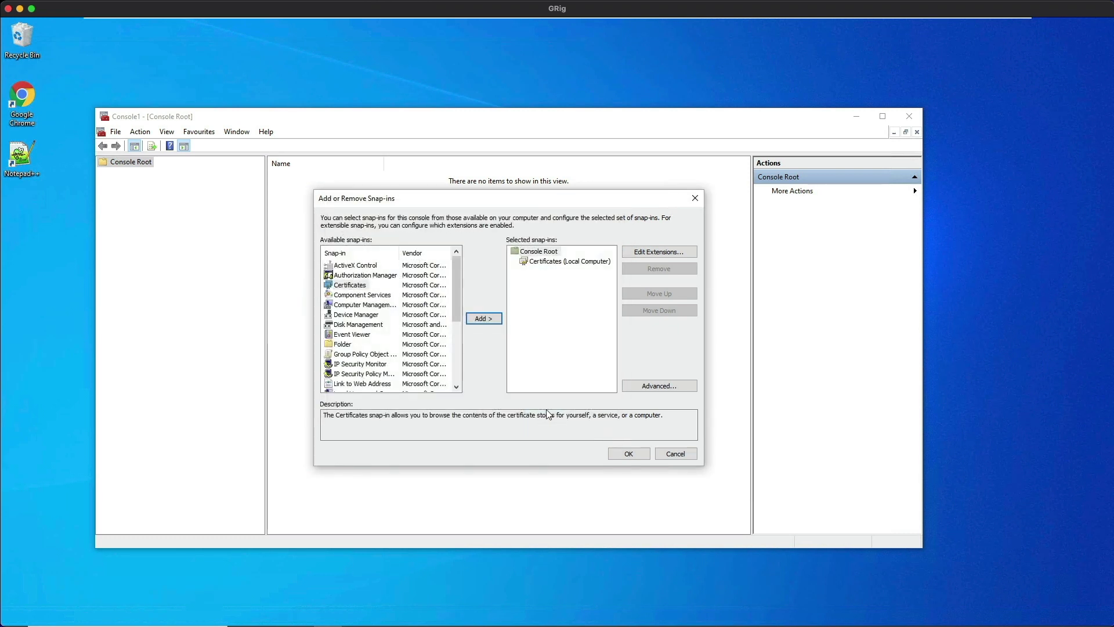
Step: Confirm the snap-in and open the empty Personal store under Certificates (Local Computer)
{"action": "left_click", "coordinate": [628, 453]}
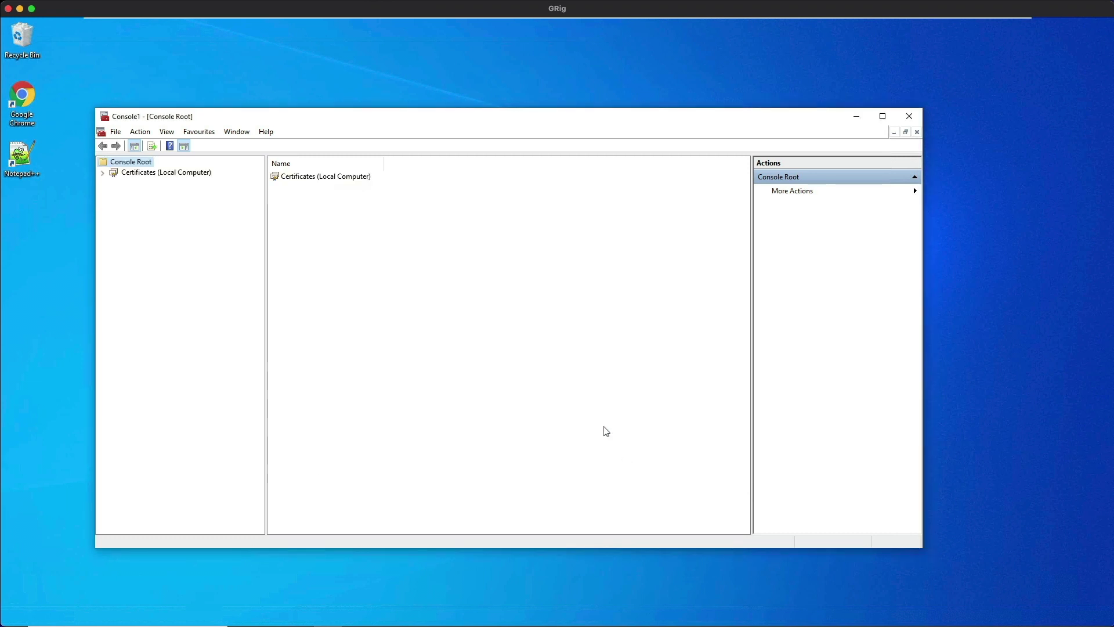
{"action": "left_click", "coordinate": [102, 172]}
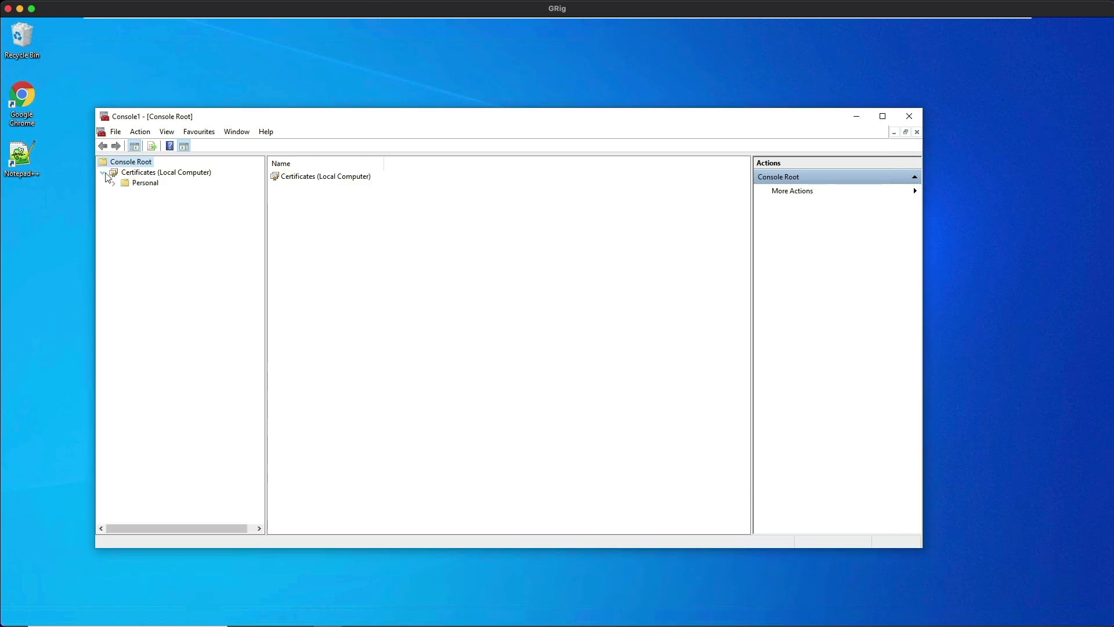
{"action": "left_click", "coordinate": [145, 183]}
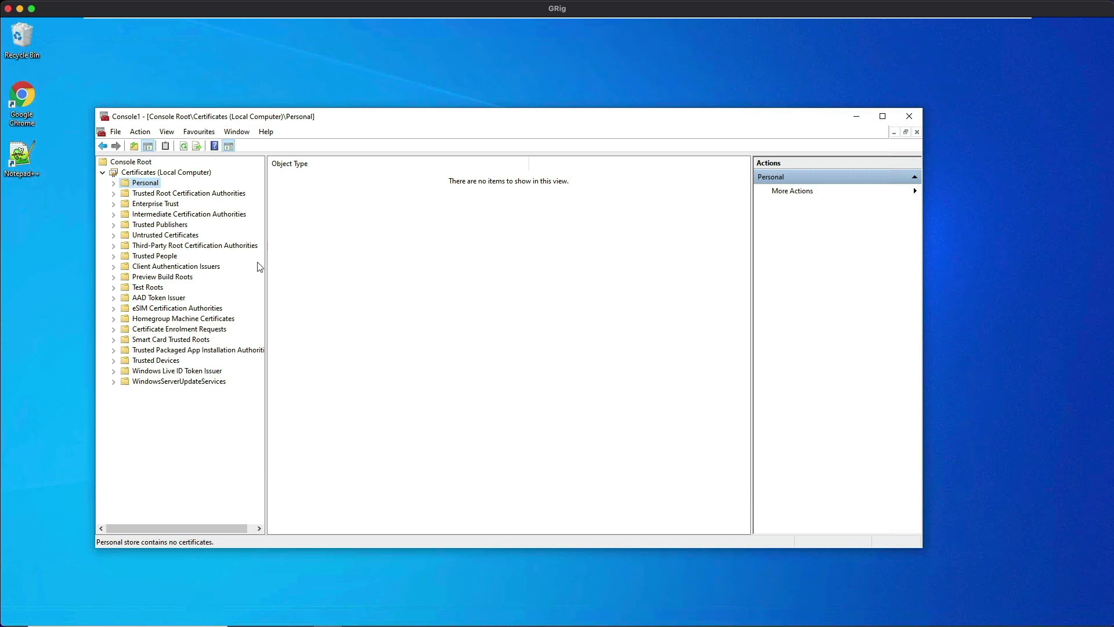
Step: Rerun gpupdate /force from an elevated Command Prompt, then hide its window
{"action": "key", "text": "super"}
{"action": "type", "text": "cmd"}
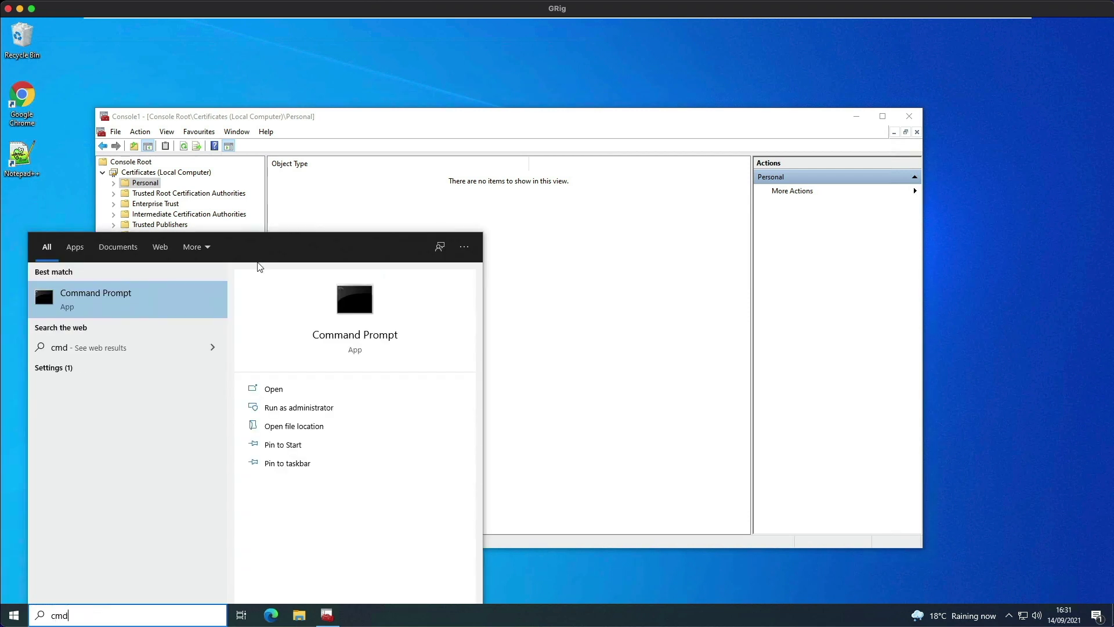
{"action": "key", "text": "ctrl+shift+Return"}
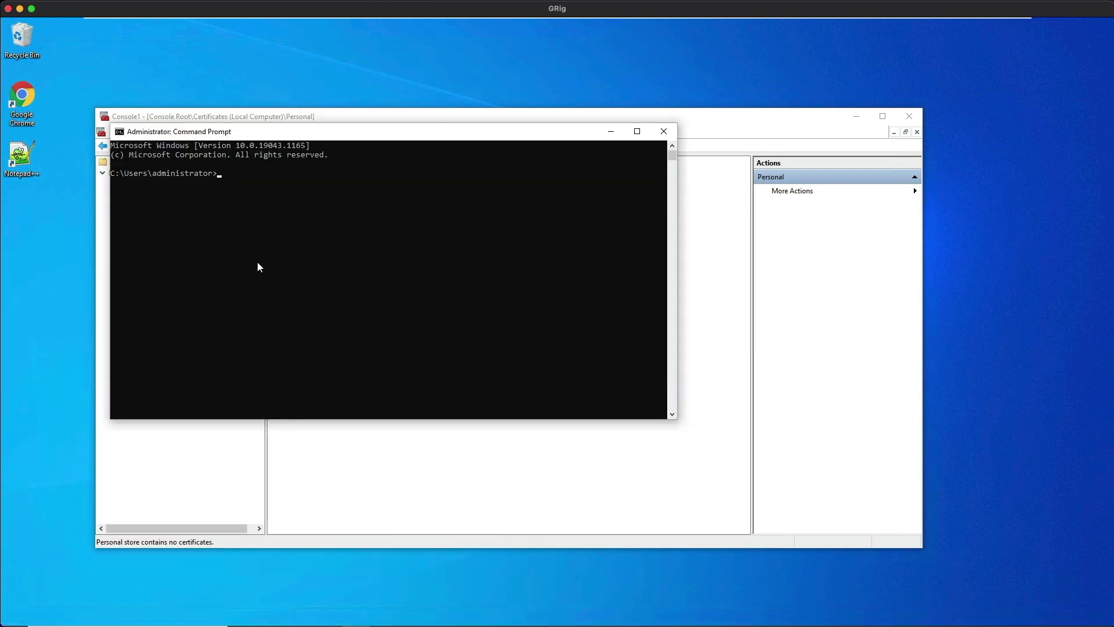
{"action": "type", "text": "gpupdate /force"}
{"action": "key", "text": "Return"}
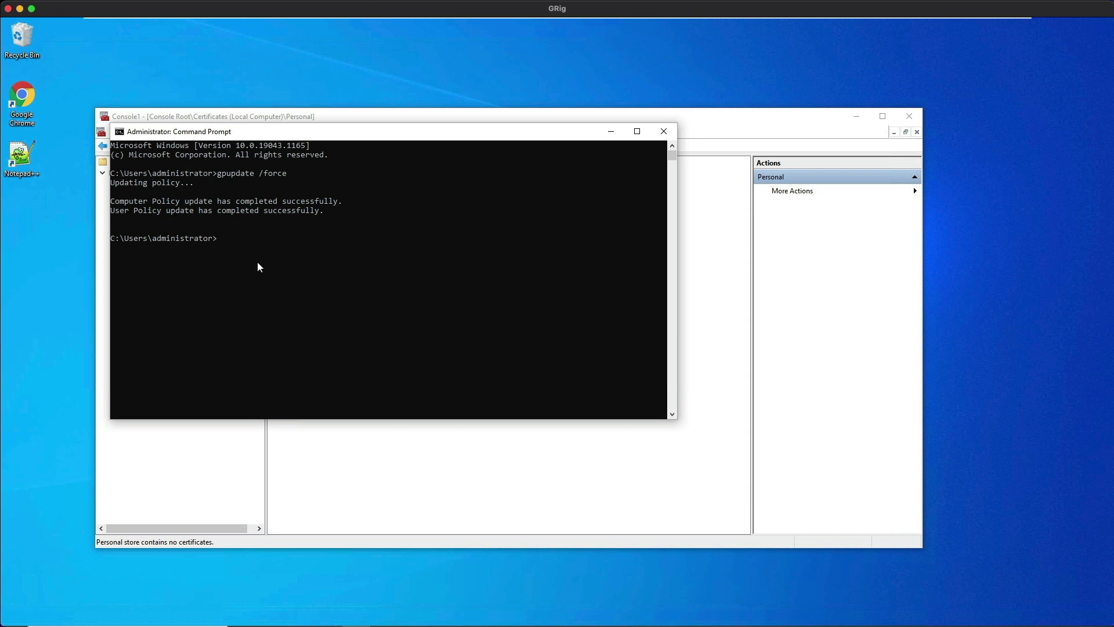
{"action": "left_click", "coordinate": [611, 131]}
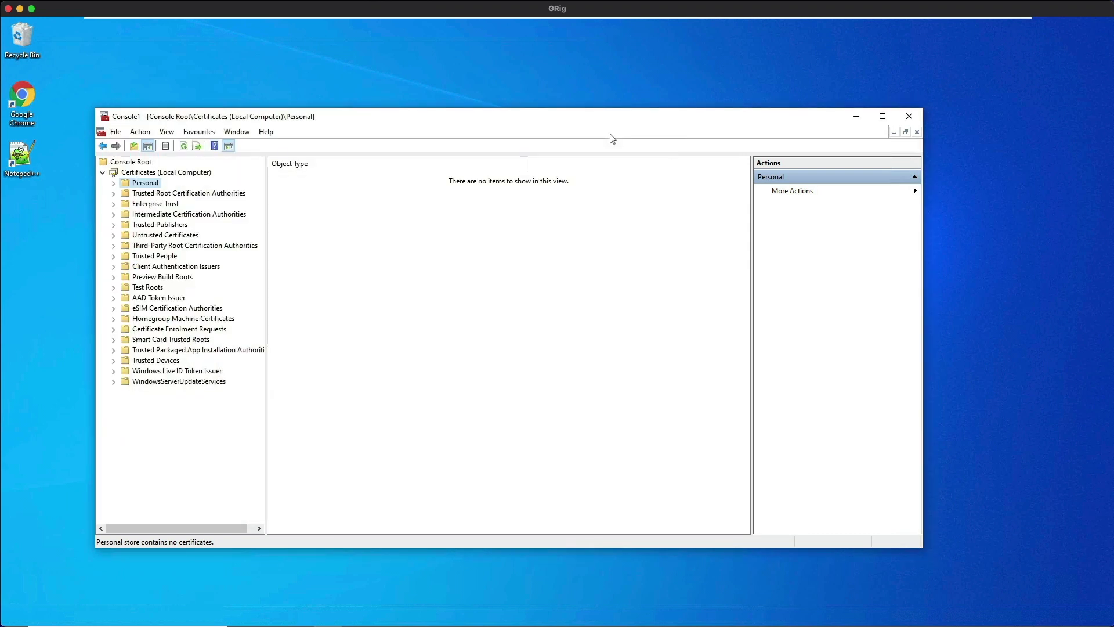
Step: Refresh the console and select the WS-LAB-WIN10.mbtech.local certificate under Personal > Certificates
{"action": "left_click", "coordinate": [184, 147]}
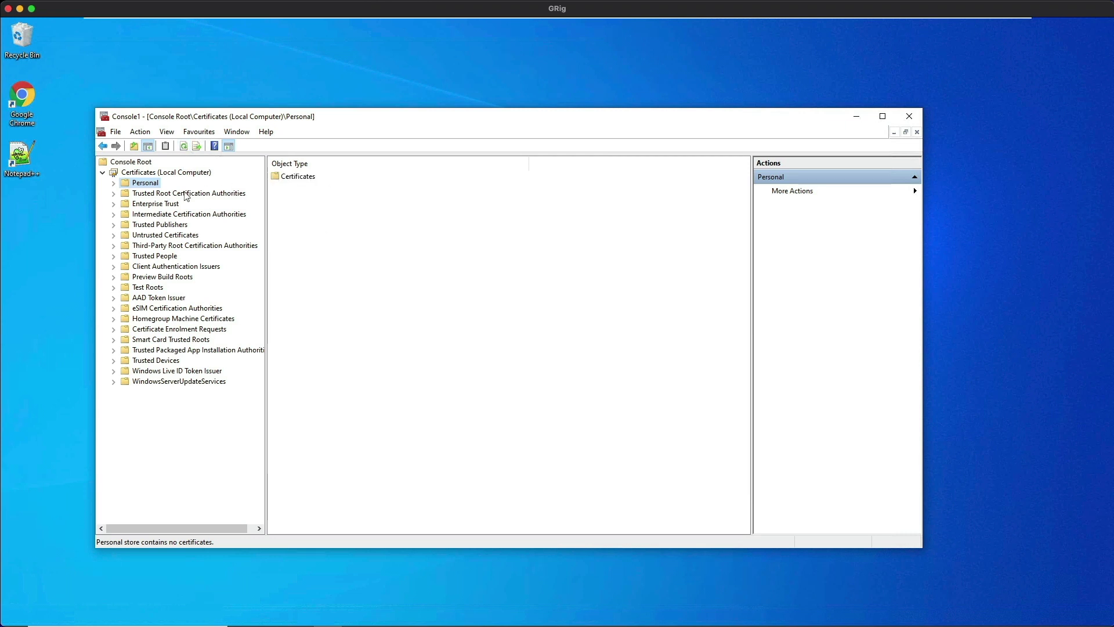
{"action": "left_click", "coordinate": [119, 185]}
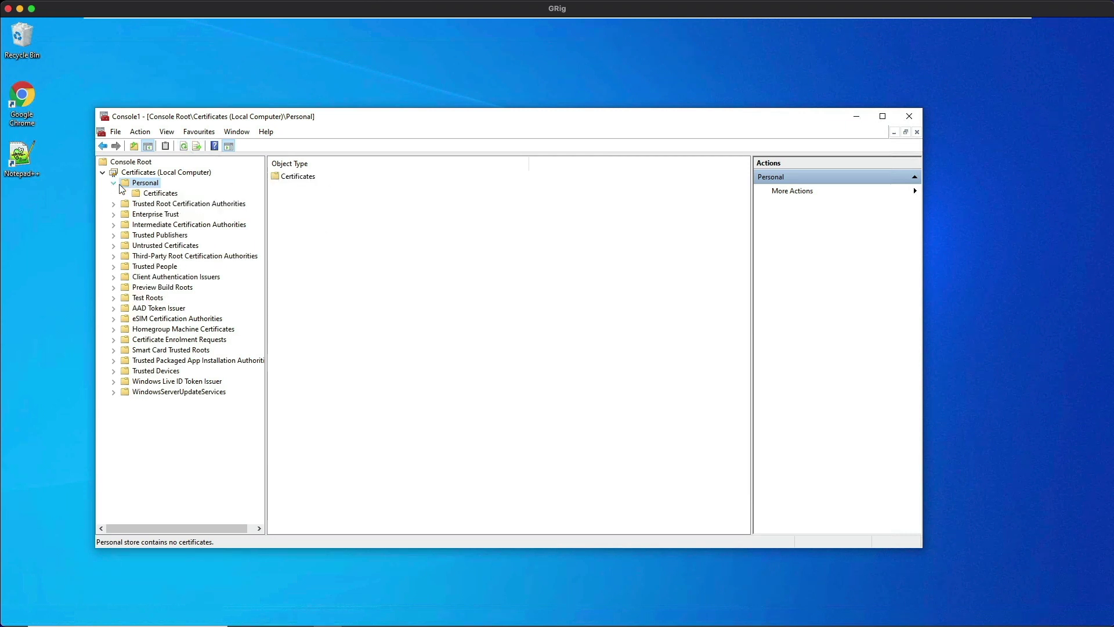
{"action": "left_click", "coordinate": [159, 195]}
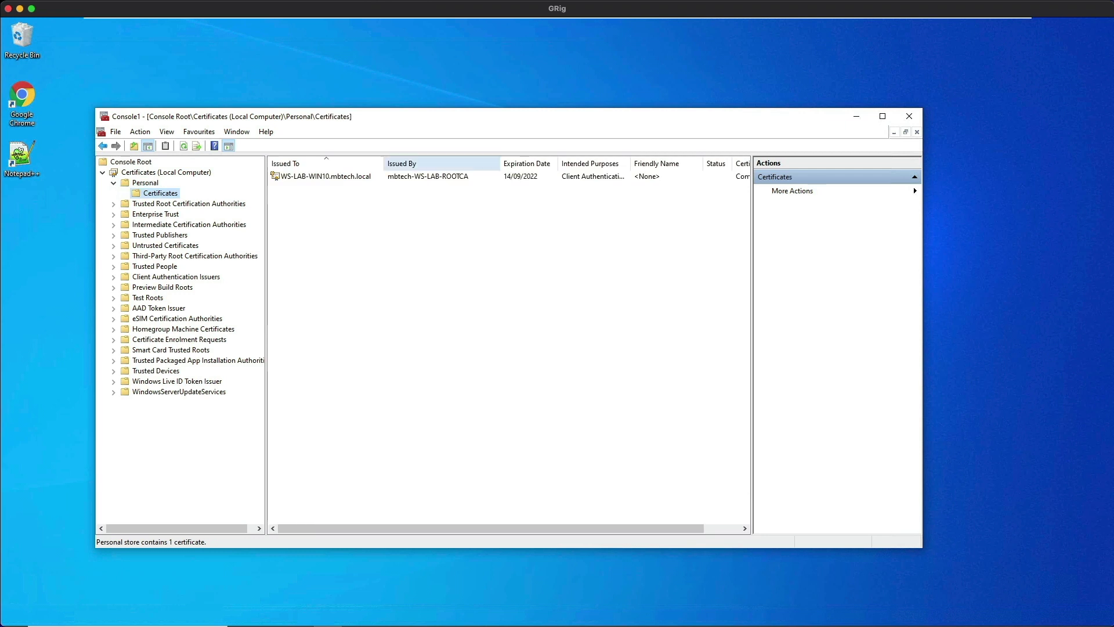
{"action": "left_click", "coordinate": [328, 178]}
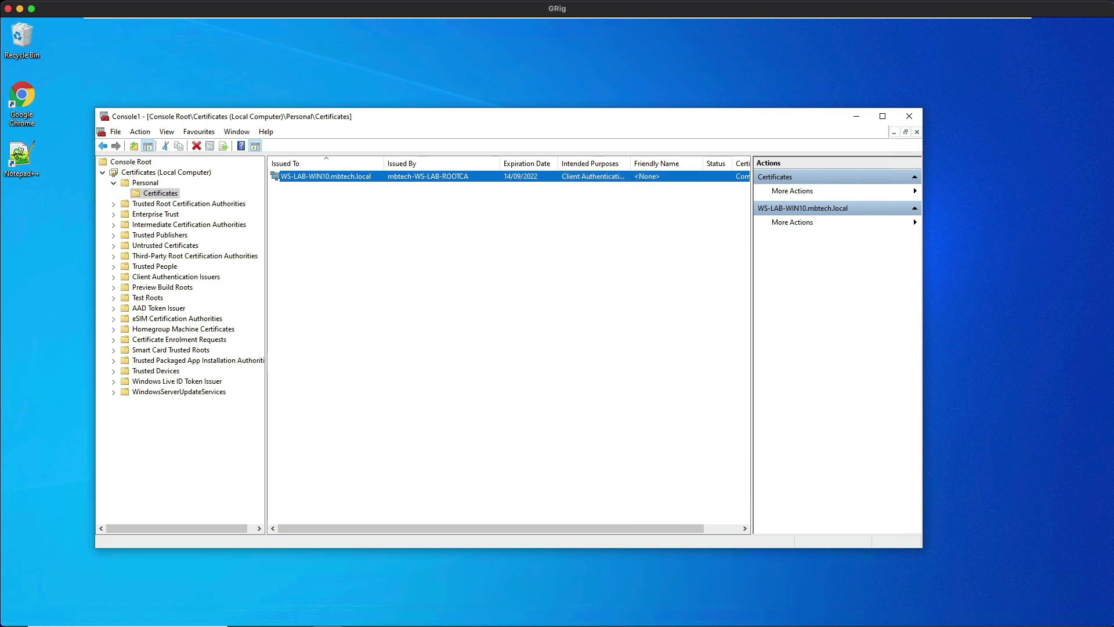
Step: Review the WS-LAB-WIN10 certificate's General details and its Certification Path to mbtech-WS-LAB-ROOTCA
{"action": "double_click", "coordinate": [394, 178]}
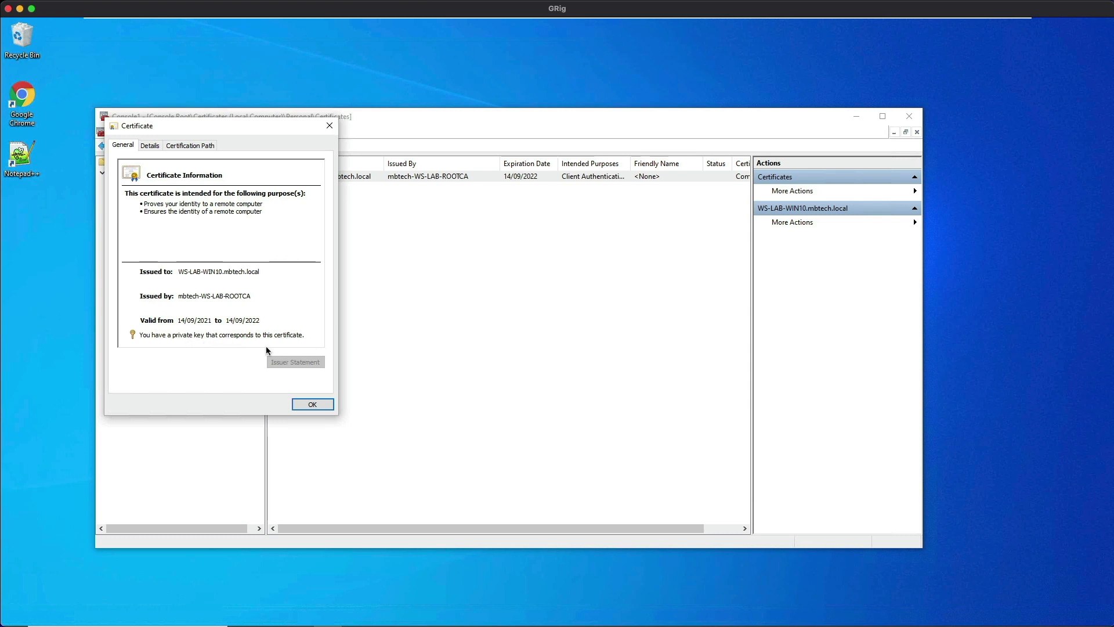
{"action": "left_click", "coordinate": [200, 149]}
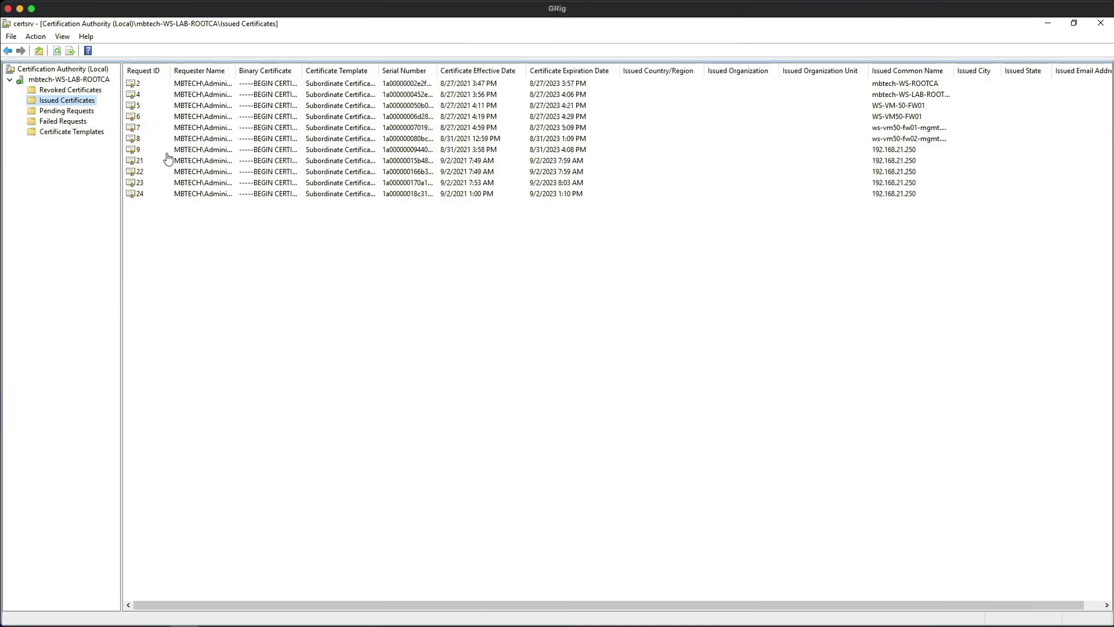
Step: Refresh Issued Certificates and select request 27, WS-LAB-WIN10's Computer (Machine) certificate
{"action": "left_click", "coordinate": [57, 51]}
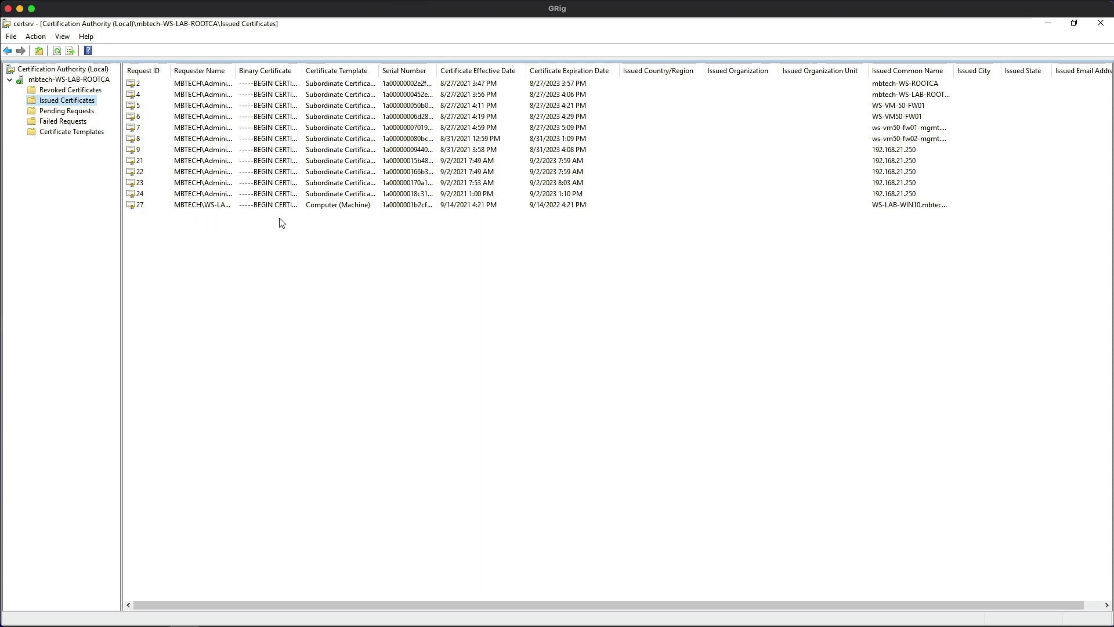
{"action": "left_click", "coordinate": [325, 209]}
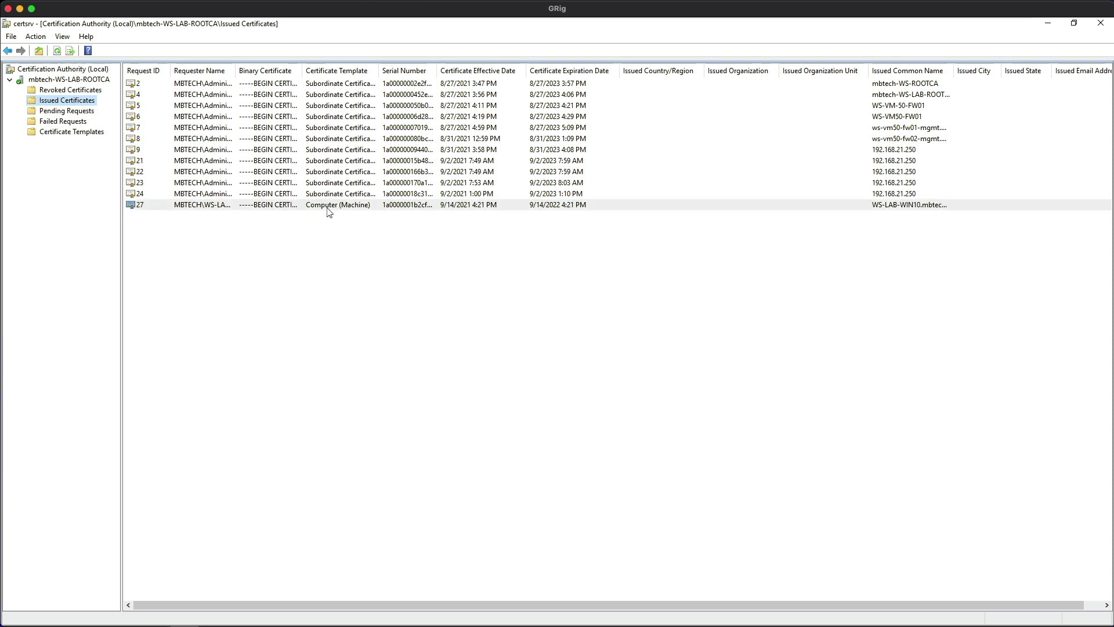